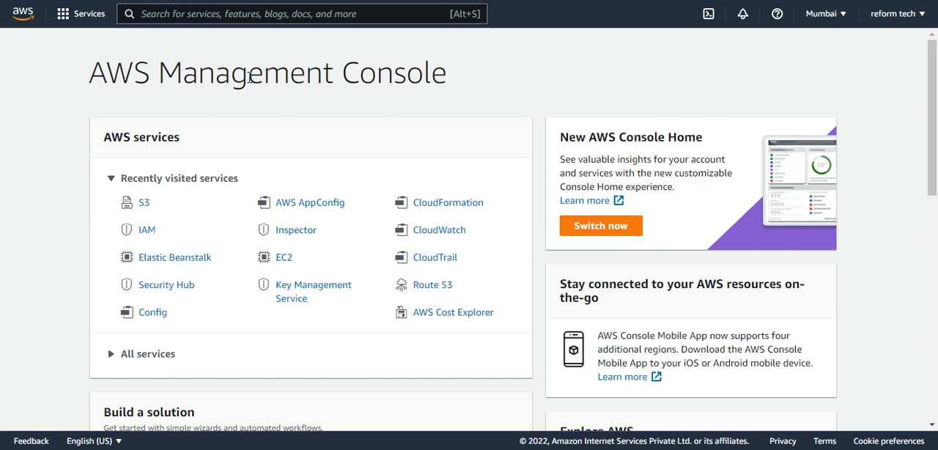
Open the Elastic Beanstalk service and start creating a web application from its overview page.
left_click(175, 261)
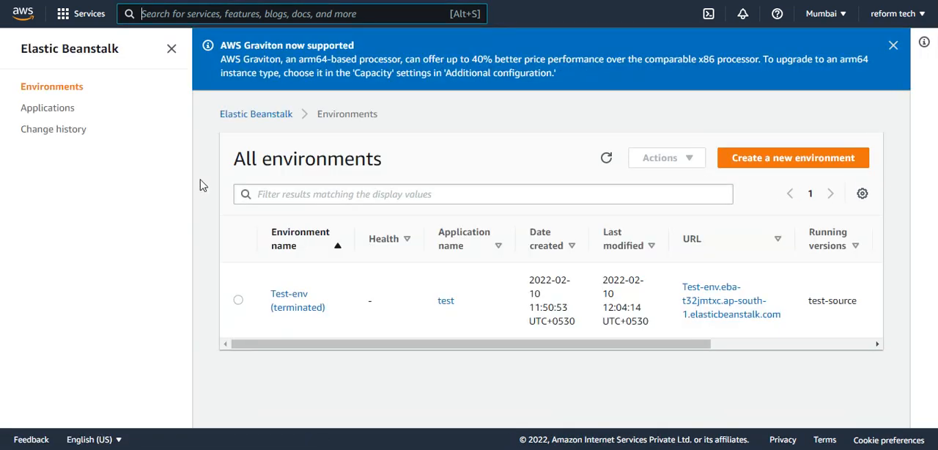
left_click(63, 53)
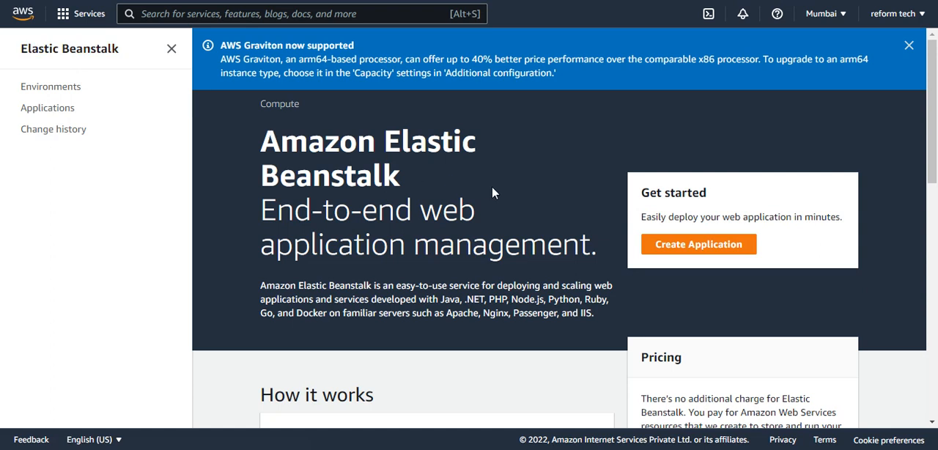
left_click(667, 244)
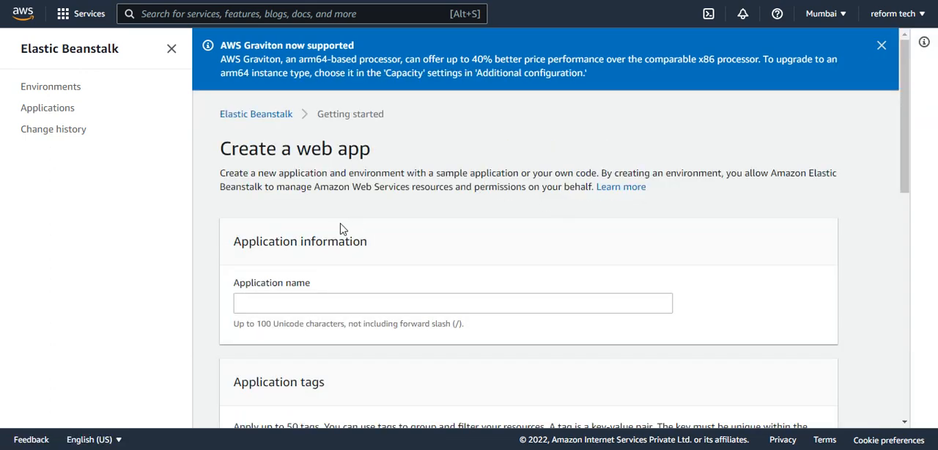
Name the application Reformtech_webapp.
scroll(340, 225, "down", 2)
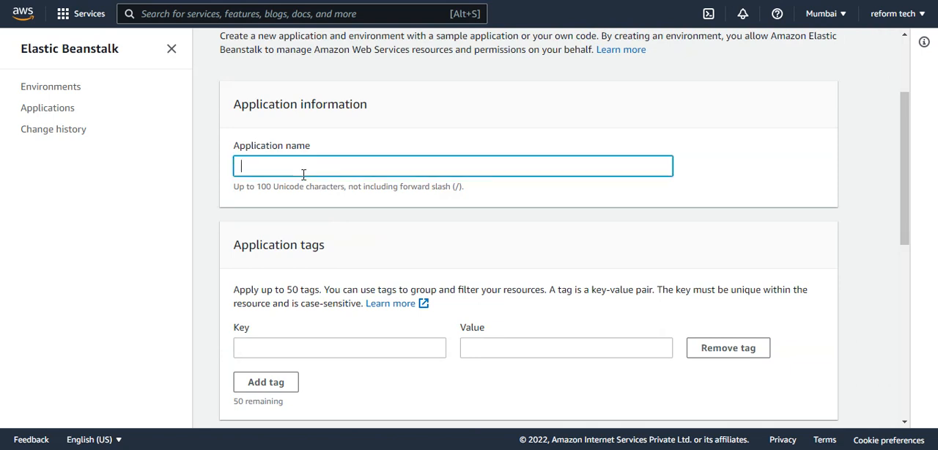
type("Reform Tech")
key("BackSpace")
key("BackSpace")
key("BackSpace")
key("BackSpace")
key("BackSpace")
type("tech_W")
key("BackSpace")
type("webapp")
Add an application tag with the key app and the value test.
scroll(322, 242, "down", 2)
left_click(332, 210)
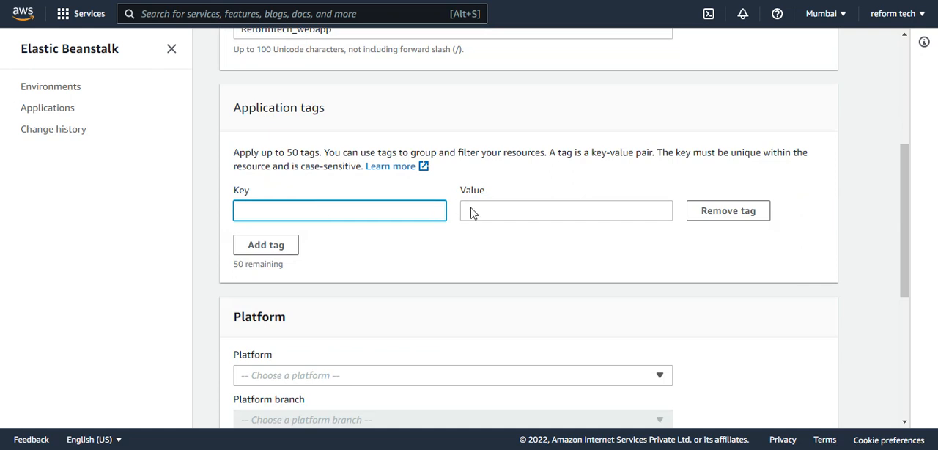
type("app")
key("Tab")
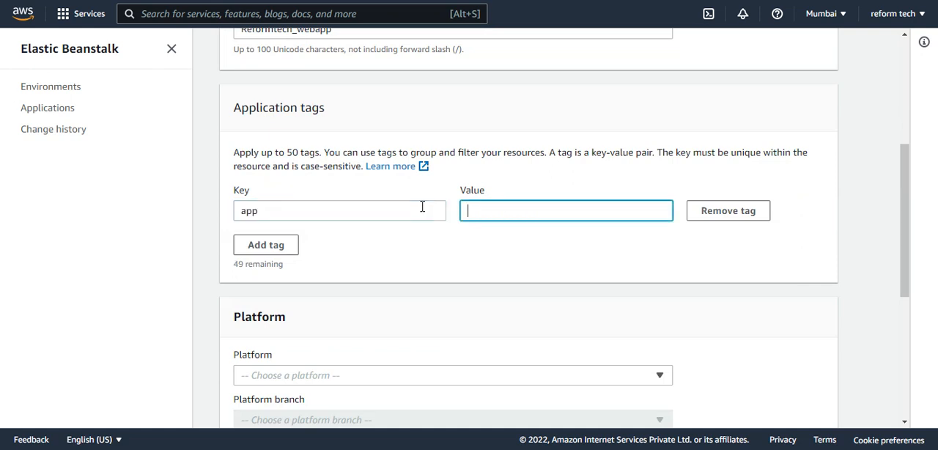
type("test")
Choose PHP as the application's platform.
scroll(450, 220, "down", 3)
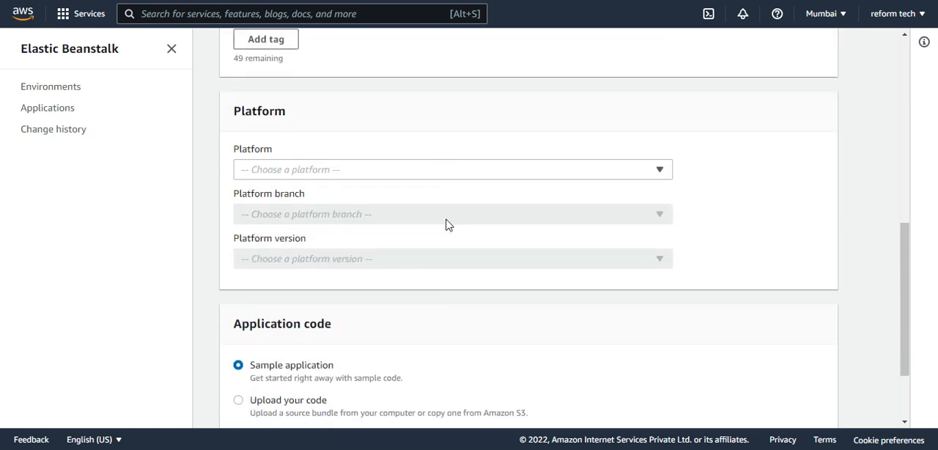
left_click(319, 169)
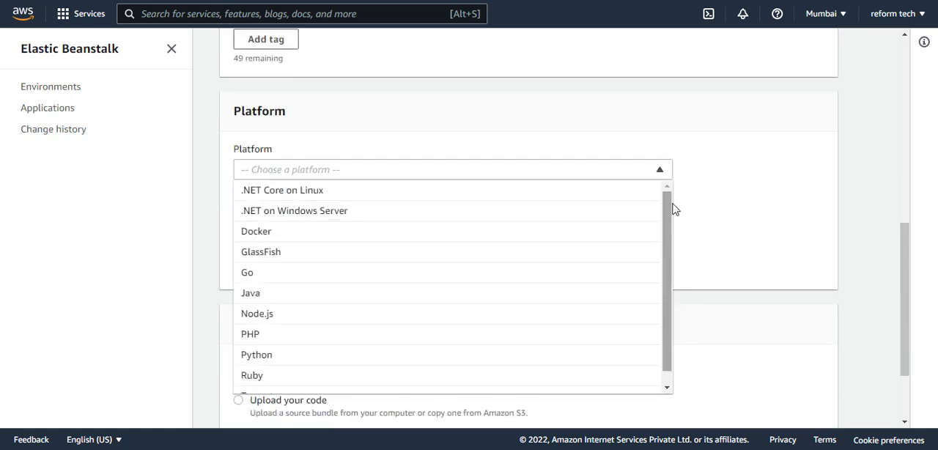
mouse_move(666, 213)
left_mouse_down()
mouse_move(666, 231)
mouse_move(664, 206)
left_mouse_up()
left_click(313, 335)
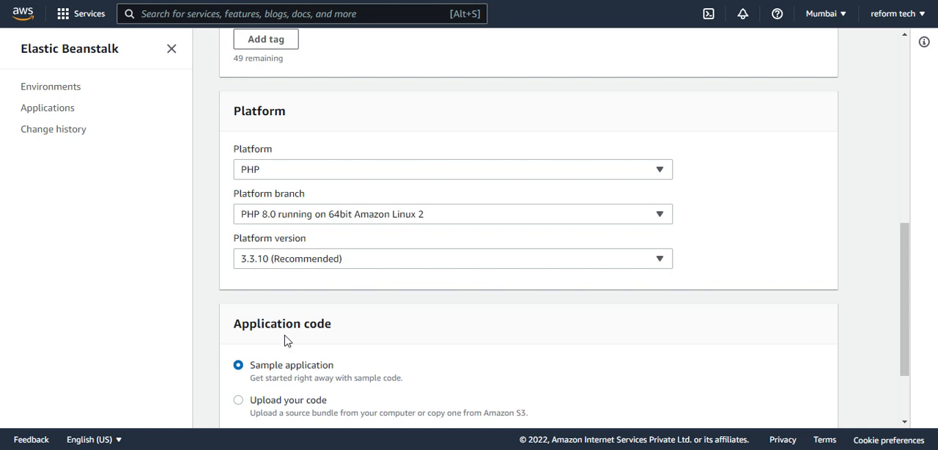
Set the application code to be uploaded from your own source instead of using the sample application.
scroll(291, 318, "down", 3)
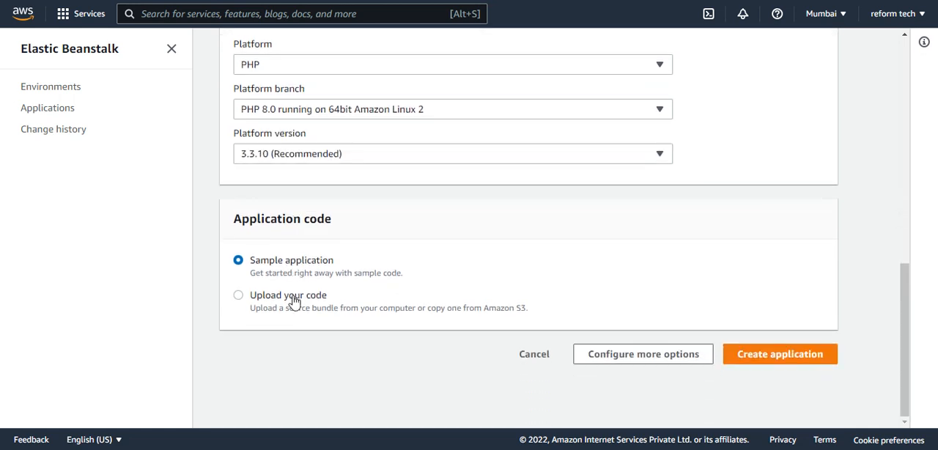
left_click(293, 302)
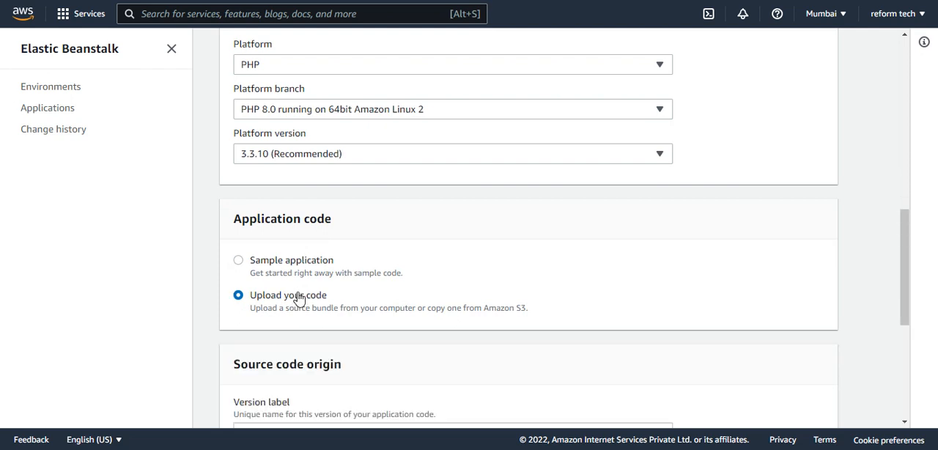
scroll(296, 297, "down", 1)
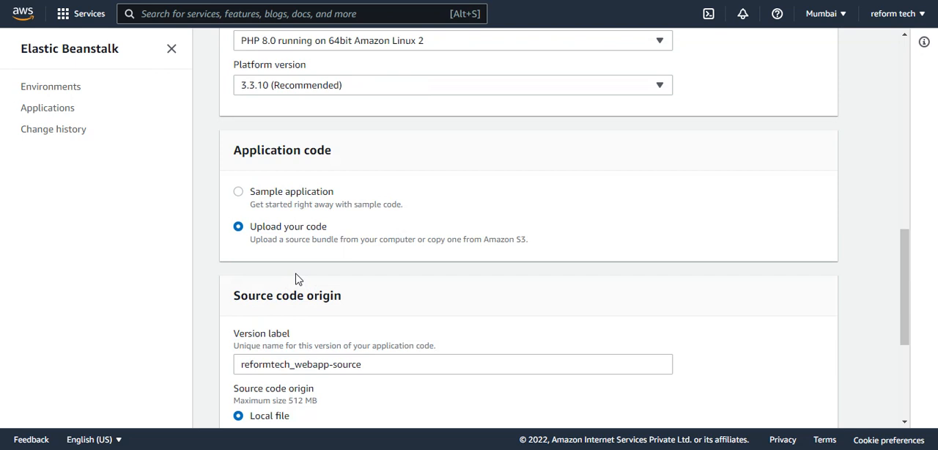
scroll(298, 279, "down", 1)
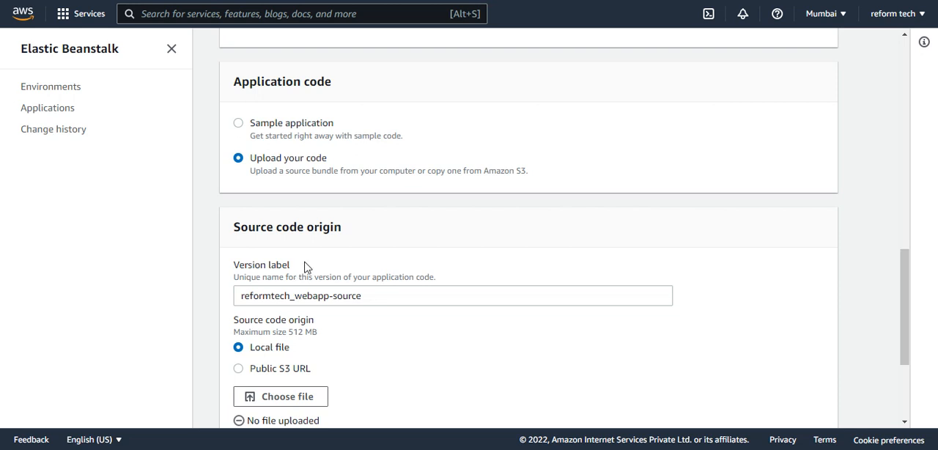
scroll(308, 265, "down", 1)
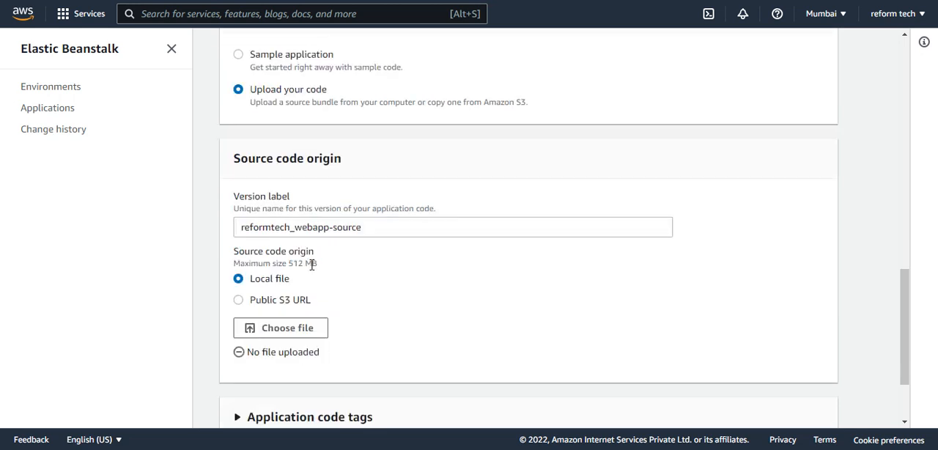
Switch to File Explorer and compress the index web page in the desktop's reformtech s3 folder into a zip file.
mouse_move(353, 448)
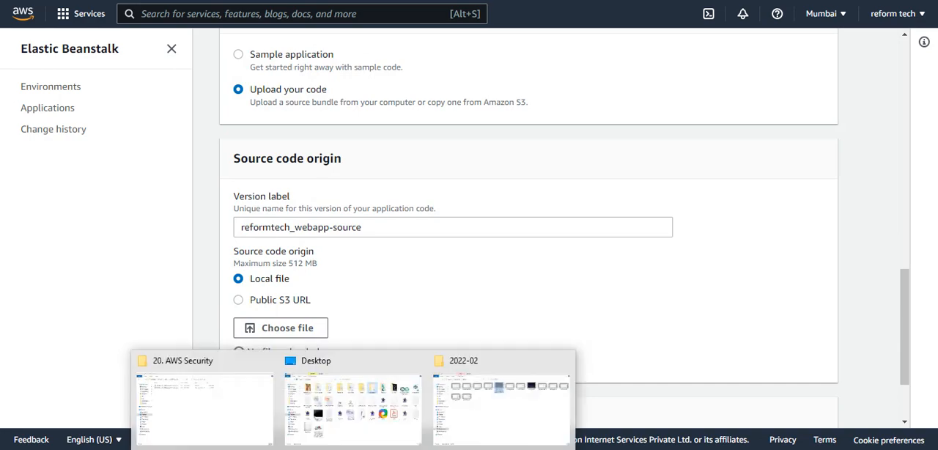
left_click(369, 433)
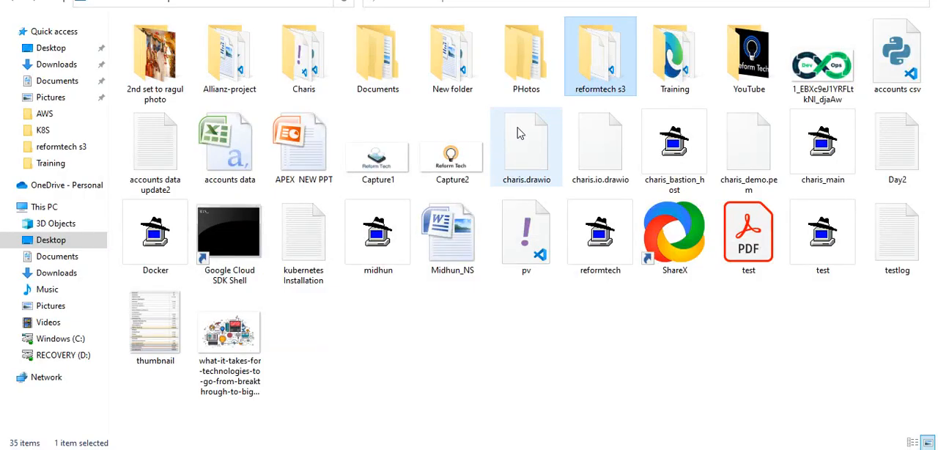
double_click(578, 92)
left_click(377, 87)
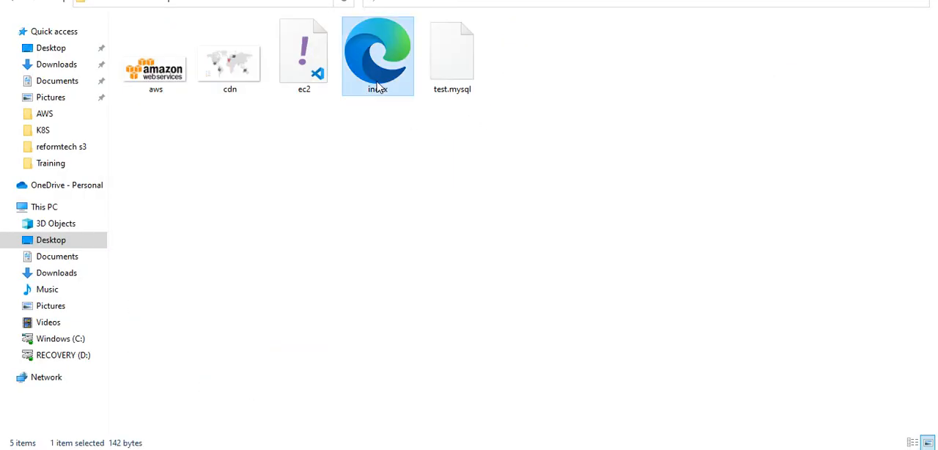
right_click(378, 86)
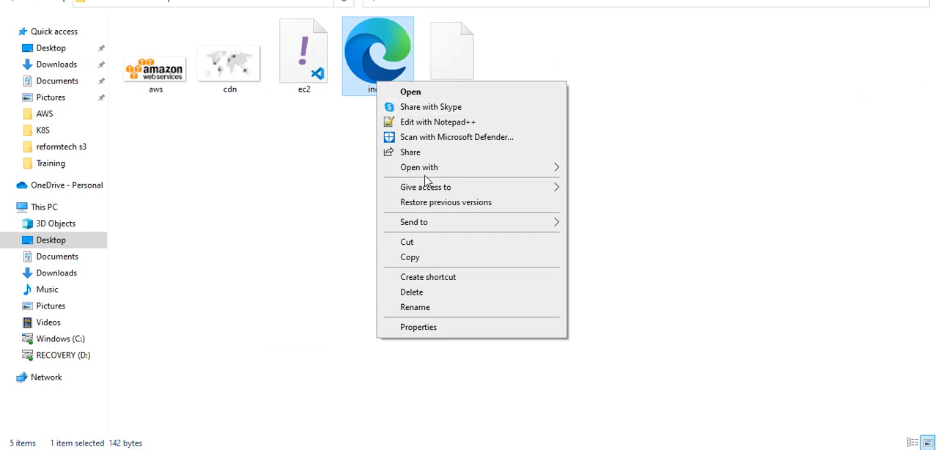
mouse_move(508, 224)
left_click(595, 244)
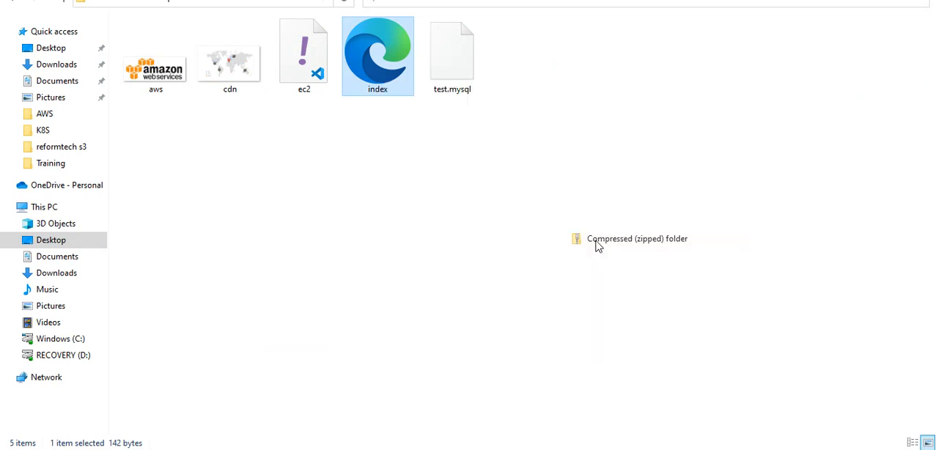
left_click(458, 137)
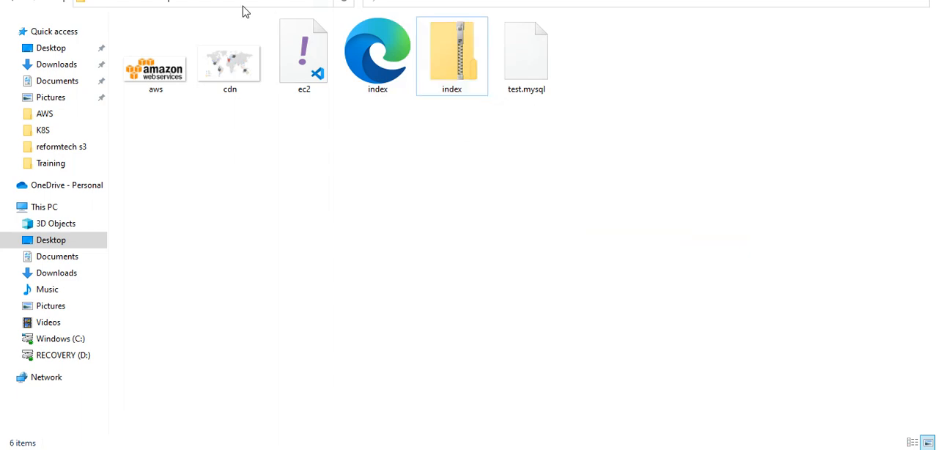
left_click_drag(439, 1, 937, 117)
Upload index.zip from the reformtech s3 folder as the local source code file.
scroll(472, 284, "down", 2)
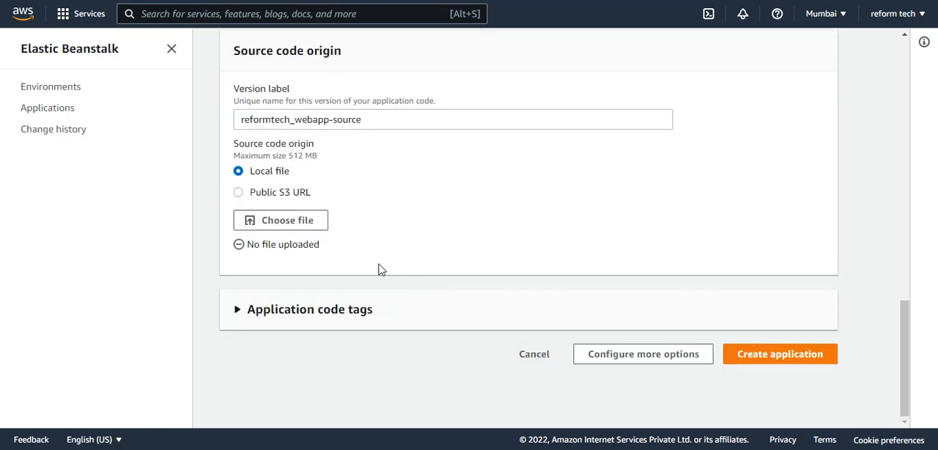
left_click(310, 229)
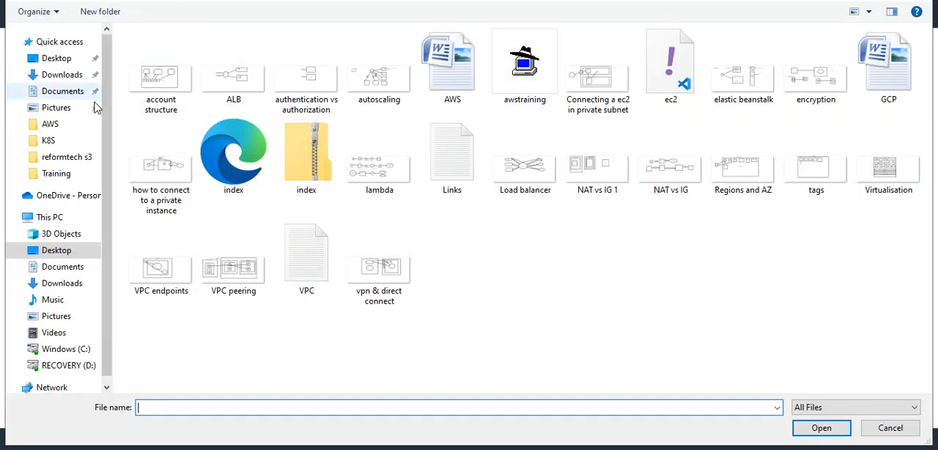
left_click(57, 161)
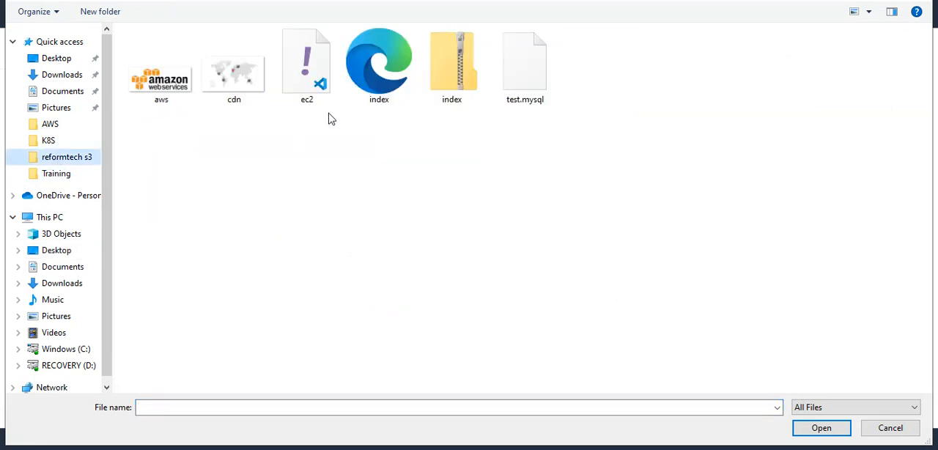
left_click(437, 86)
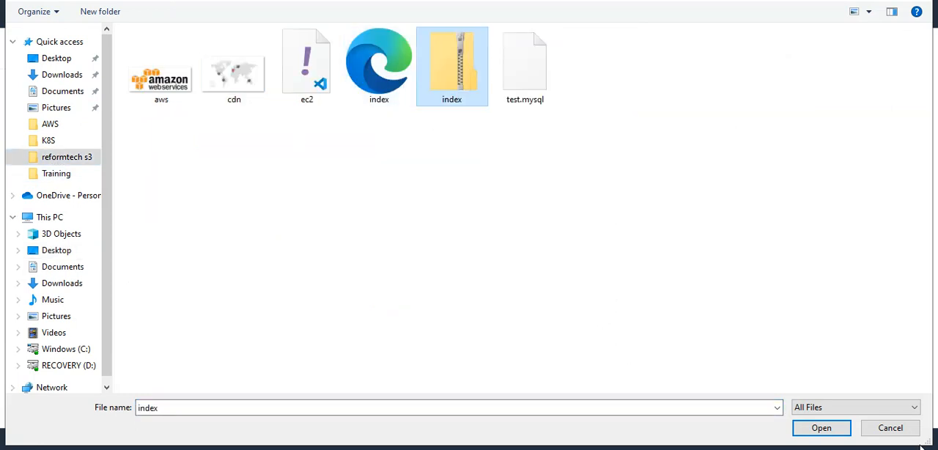
left_click(815, 429)
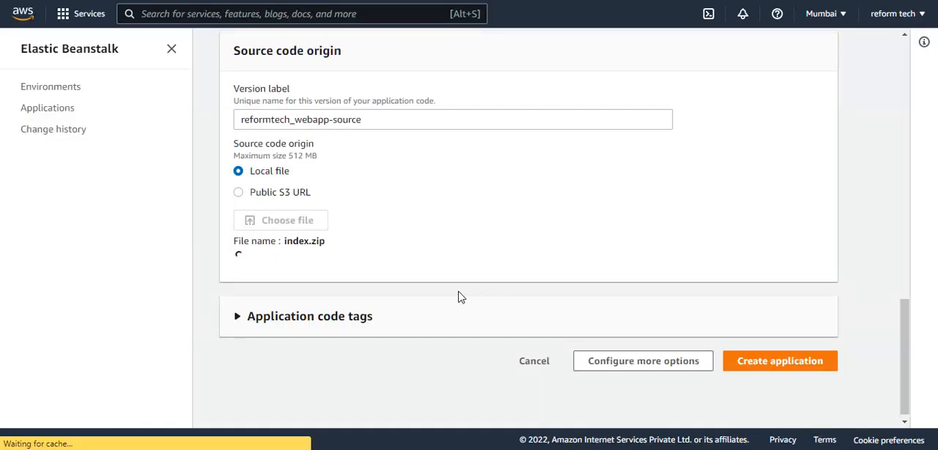
left_click(330, 326)
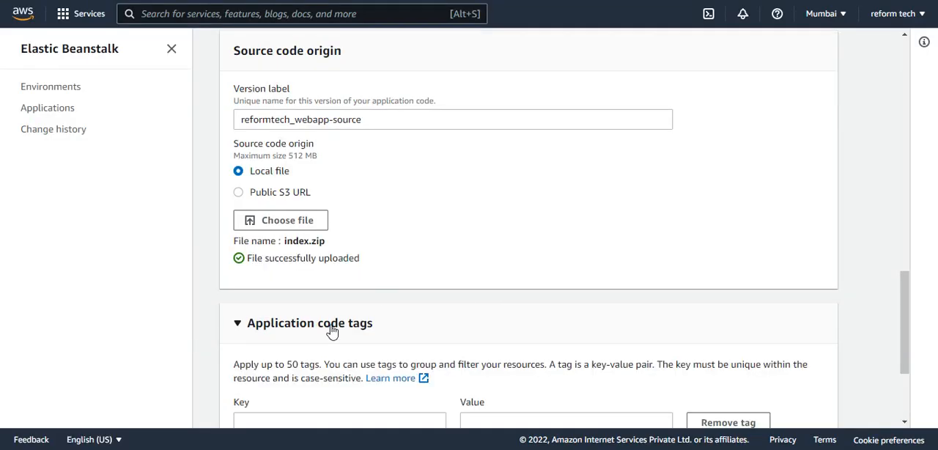
left_click(338, 324)
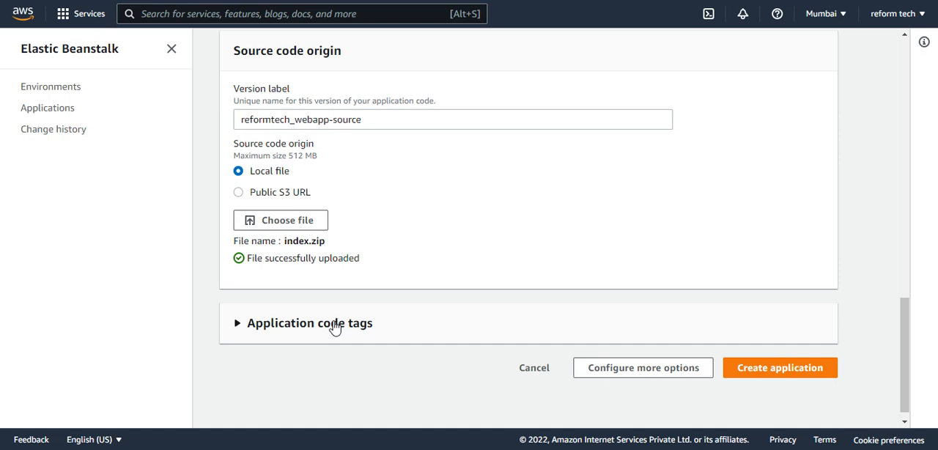
left_click(334, 326)
left_click(344, 317)
Review the completed web app form and create the Reformtech_webapp application.
scroll(347, 315, "down", 1)
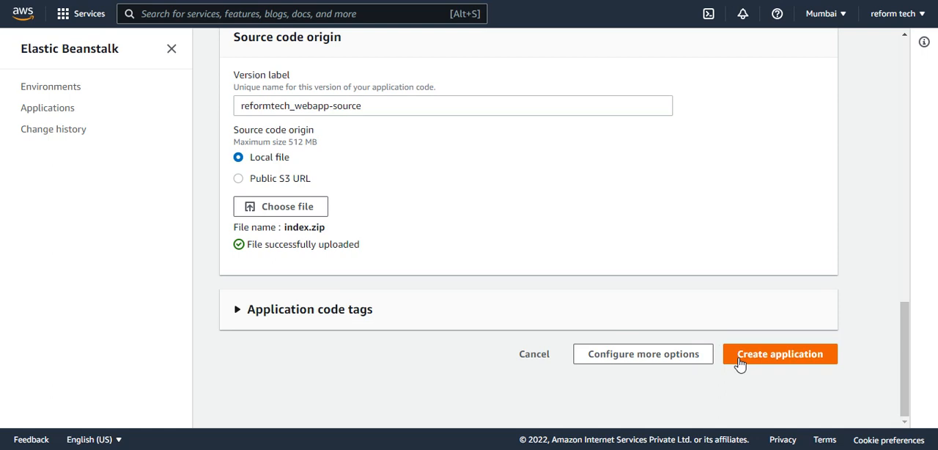
scroll(329, 236, "up", 2)
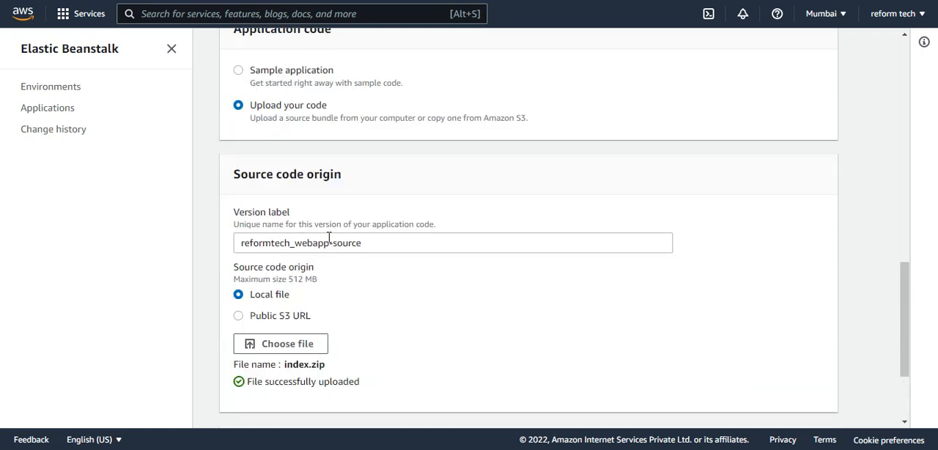
scroll(333, 238, "up", 5)
scroll(337, 237, "up", 10)
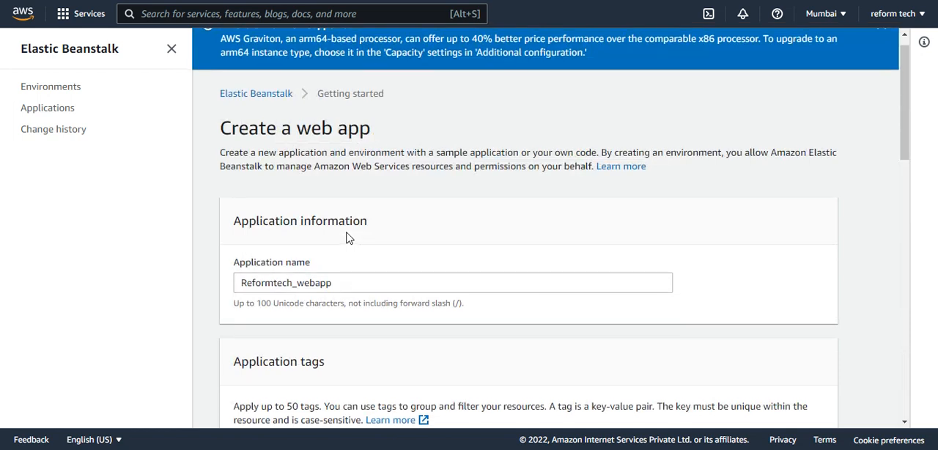
scroll(348, 237, "down", 15)
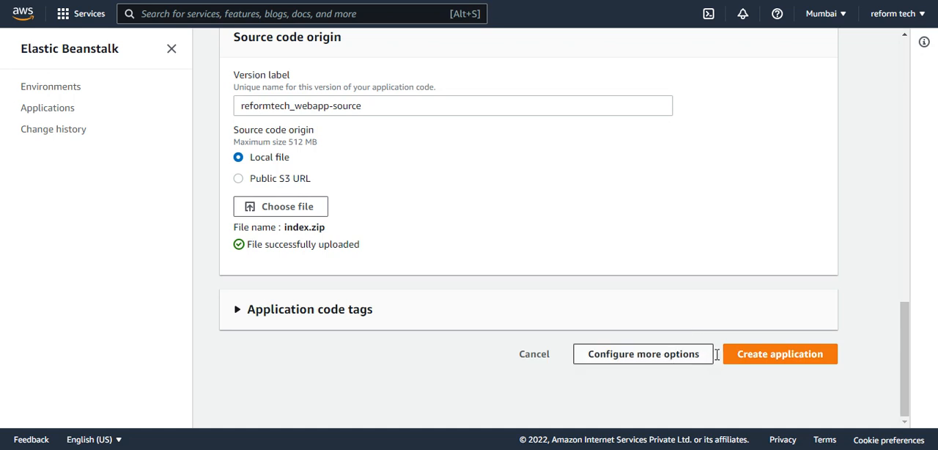
left_click(747, 360)
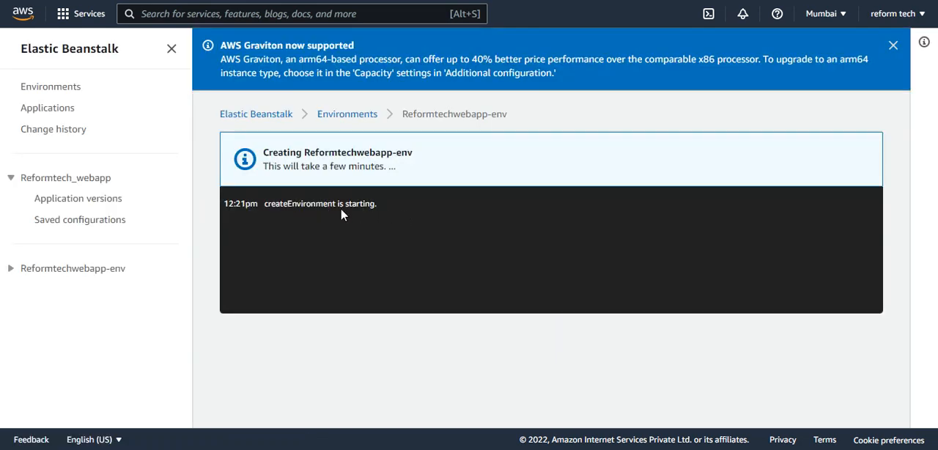
Open the list of all Elastic Beanstalk applications and look for Reformtech_webapp.
left_click(277, 115)
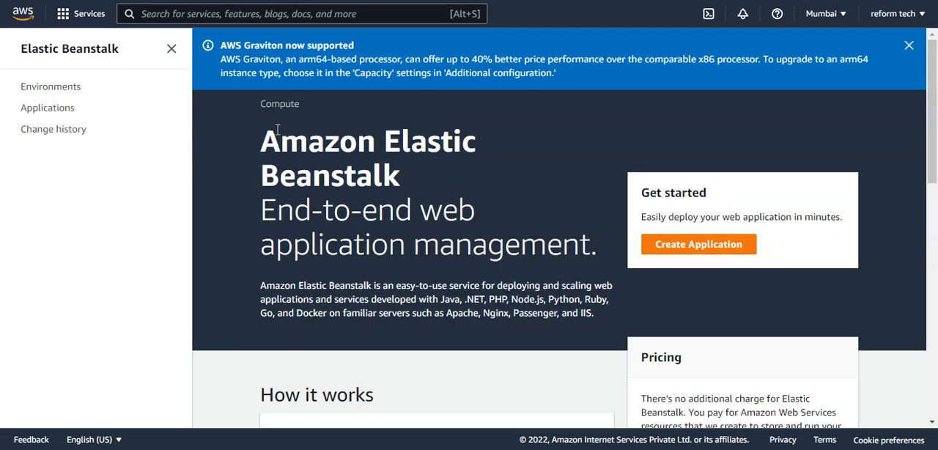
left_click(68, 114)
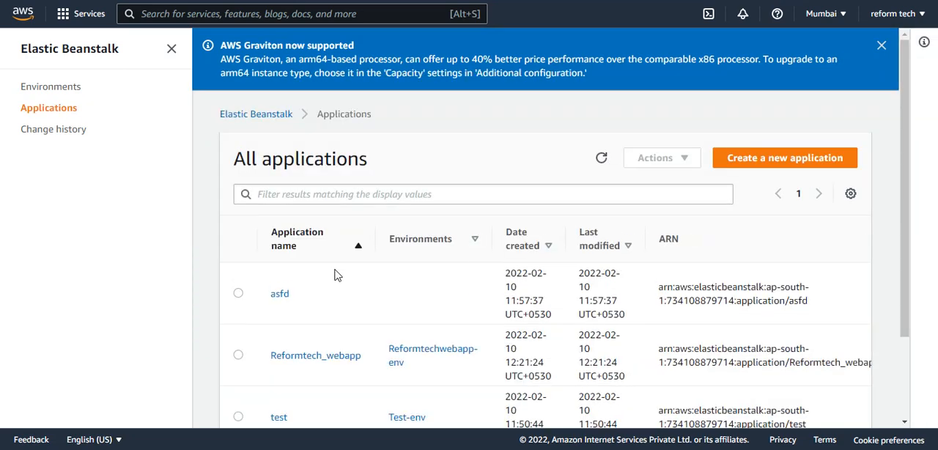
scroll(320, 295, "down", 2)
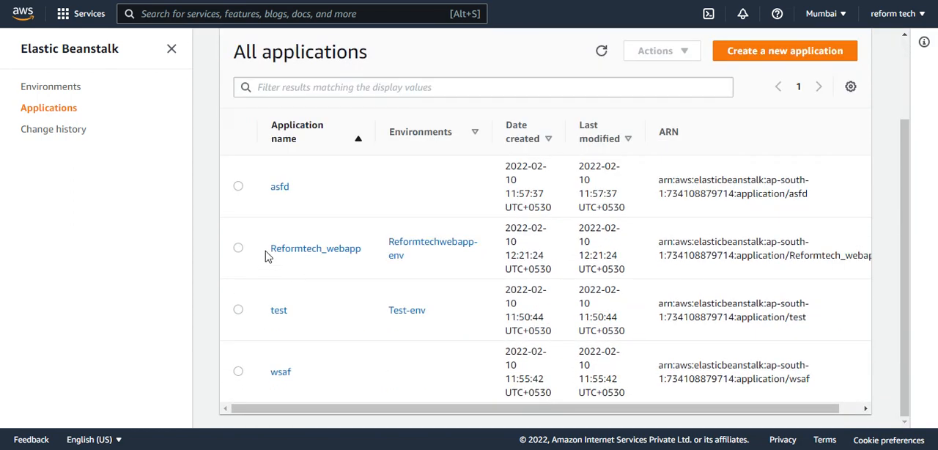
Open the Reformtech_webapp application from the applications list to view its environments.
left_click_drag(270, 250, 371, 256)
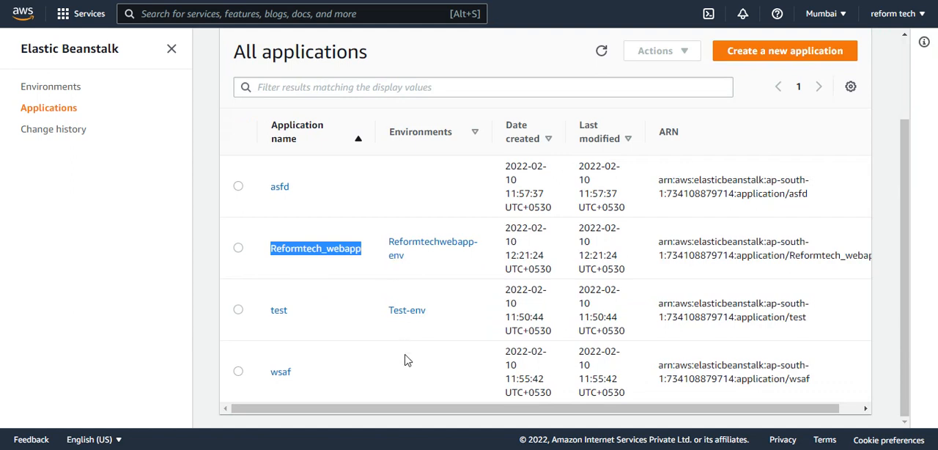
left_click_drag(412, 415, 565, 415)
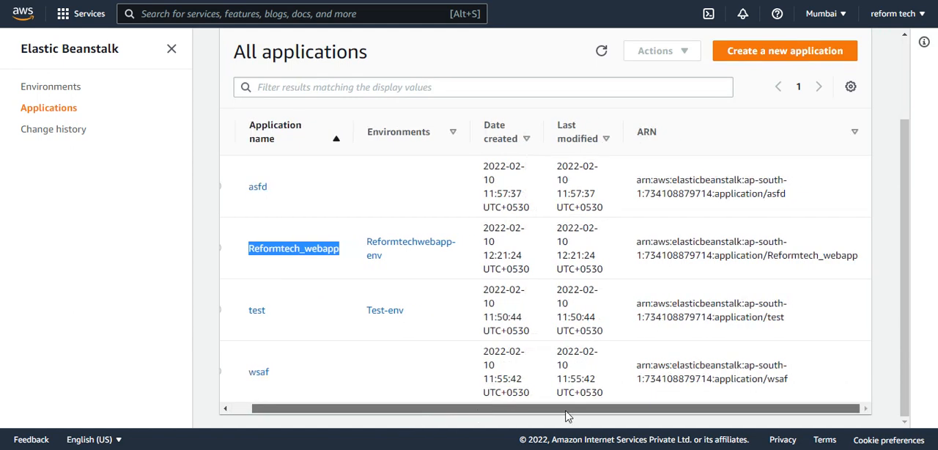
left_click(271, 248)
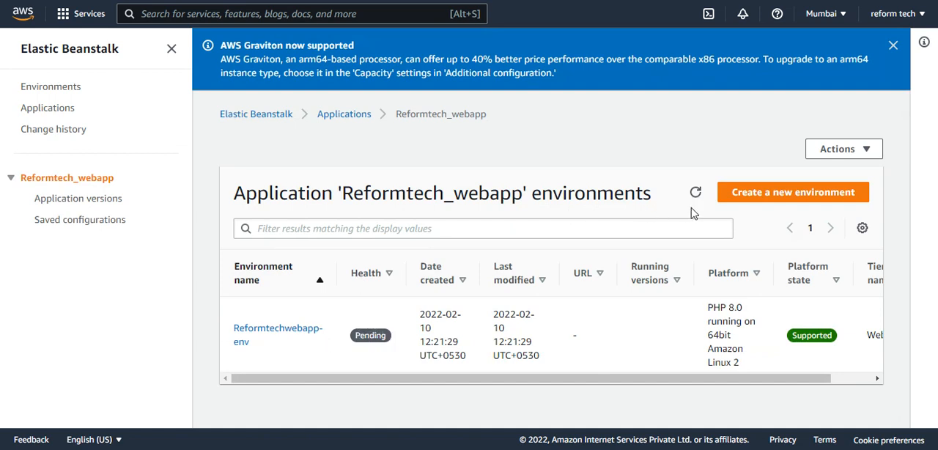
Start a new web server environment for Reformtech_webapp on the PHP platform and open its additional configuration options.
left_click(739, 193)
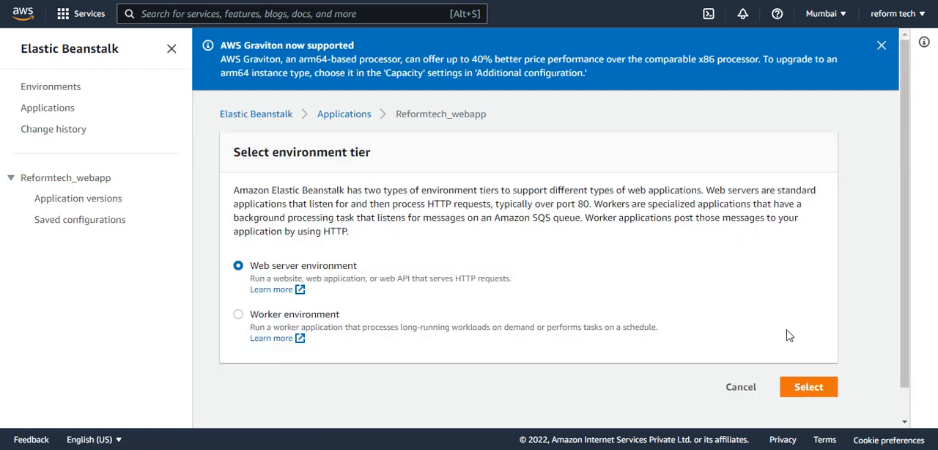
left_click(810, 392)
scroll(425, 252, "down", 2)
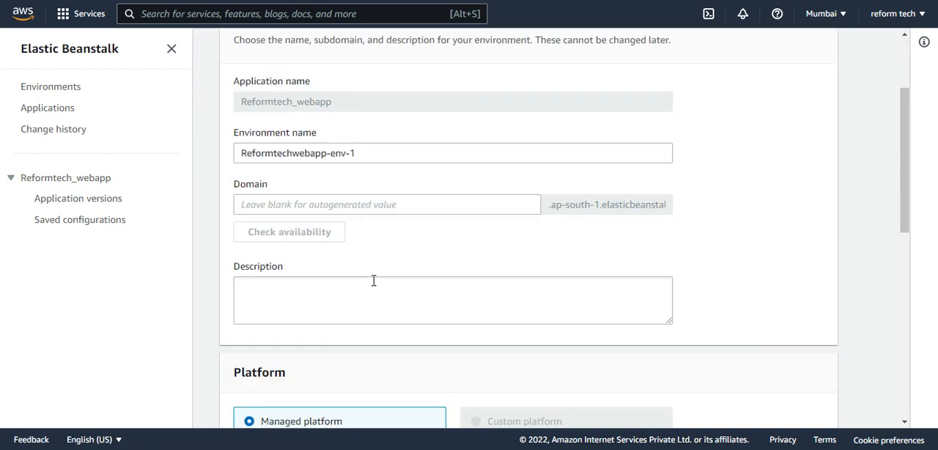
scroll(348, 242, "down", 5)
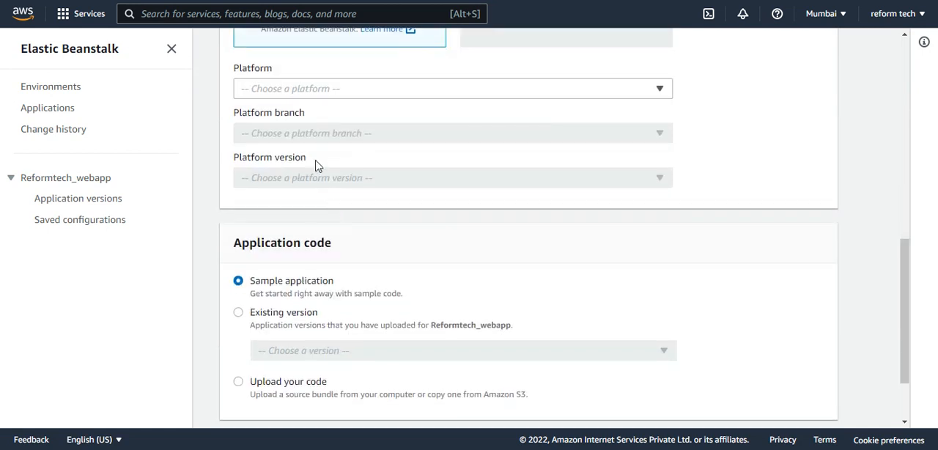
left_click(292, 89)
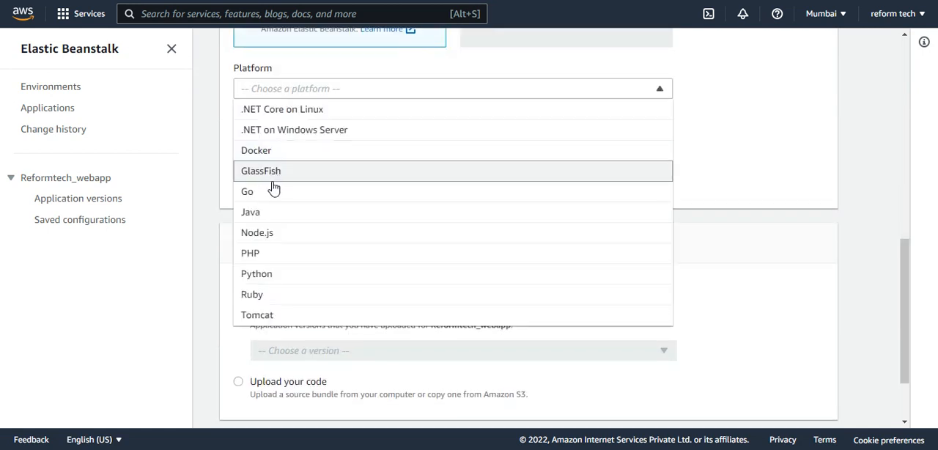
left_click(272, 253)
scroll(496, 247, "down", 2)
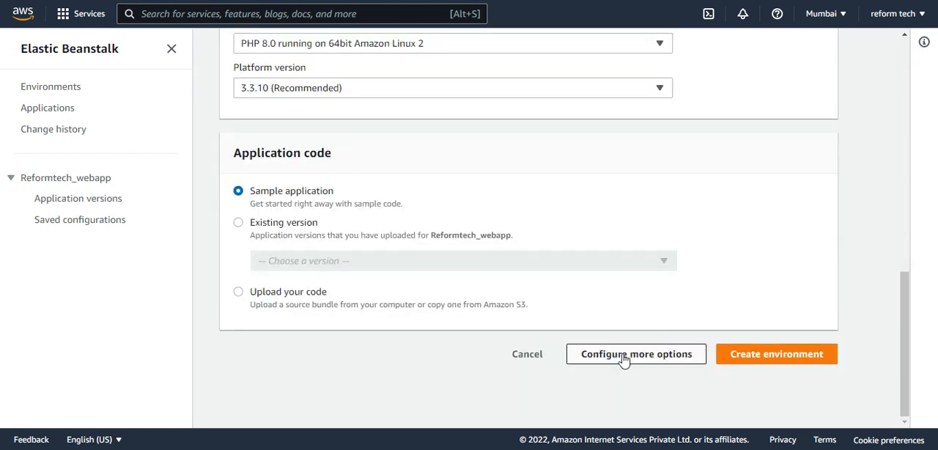
left_click(624, 356)
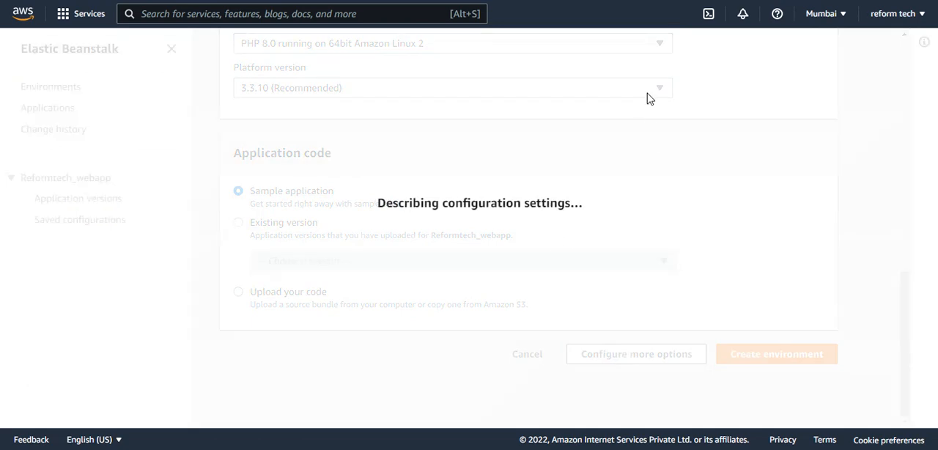
Review the presets, platform, software and instances sections of the Reformtechwebapp-env-1 configuration.
scroll(494, 212, "up", 10)
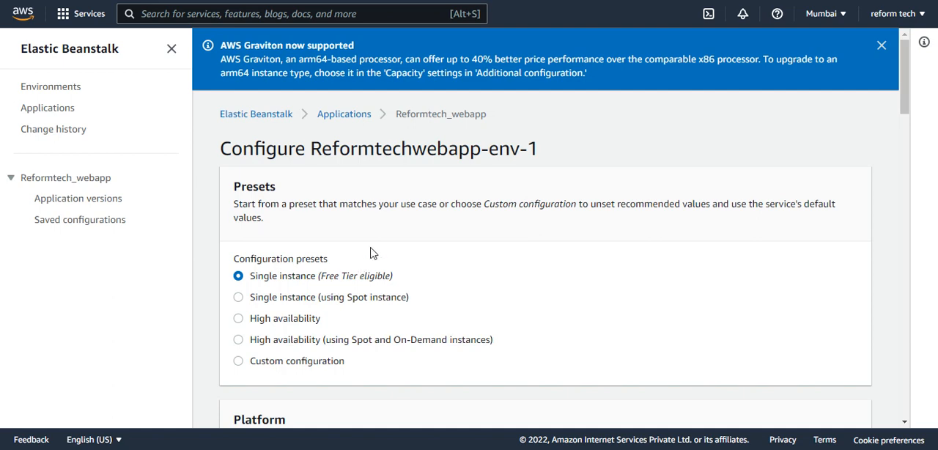
scroll(289, 231, "down", 3)
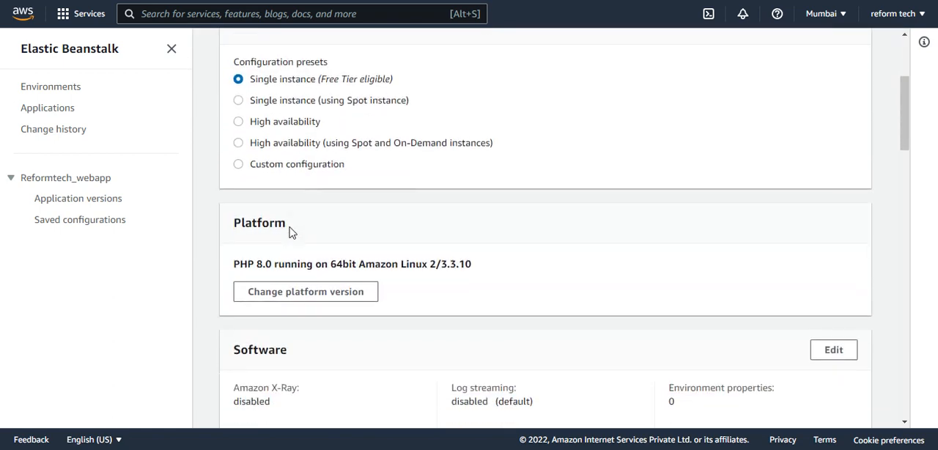
left_click_drag(234, 255, 273, 255)
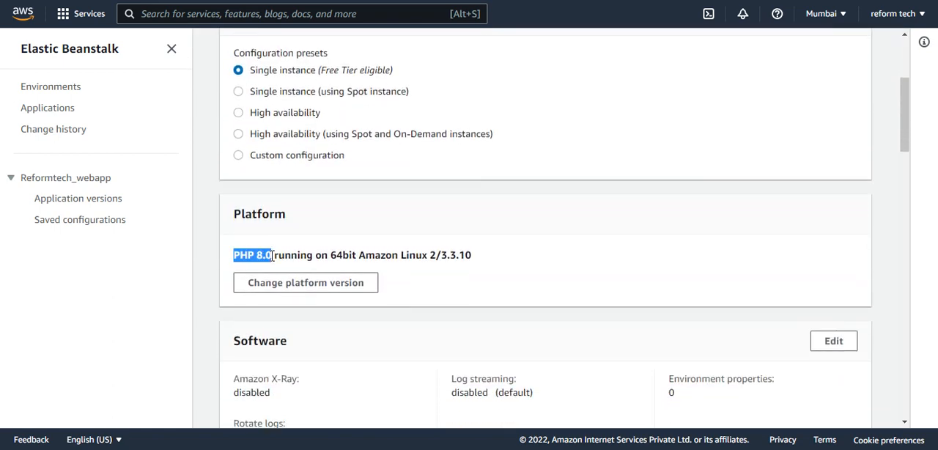
scroll(308, 285, "down", 2)
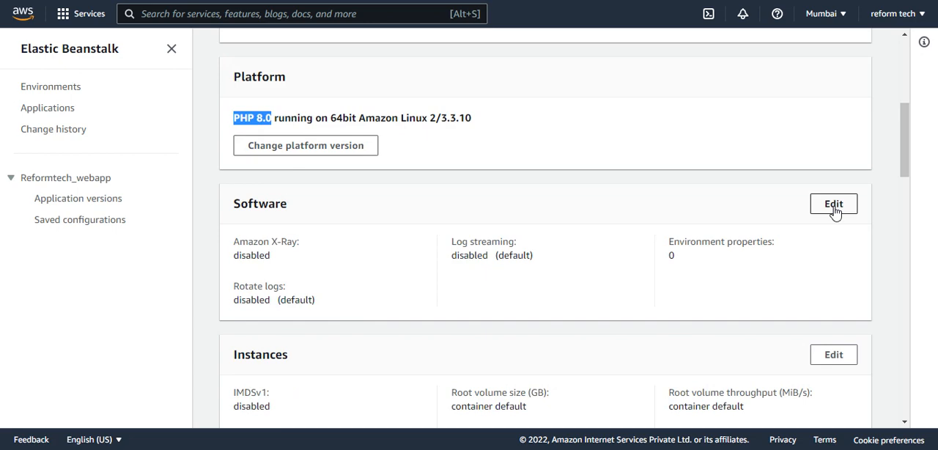
scroll(834, 209, "down", 2)
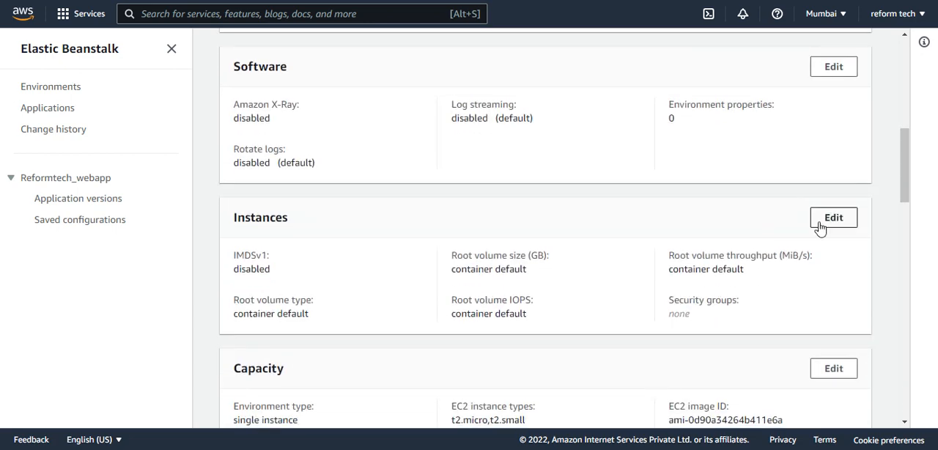
Examine the Instances settings, including the EC2 security groups, and leave them without saving.
left_click(821, 223)
scroll(447, 278, "down", 1)
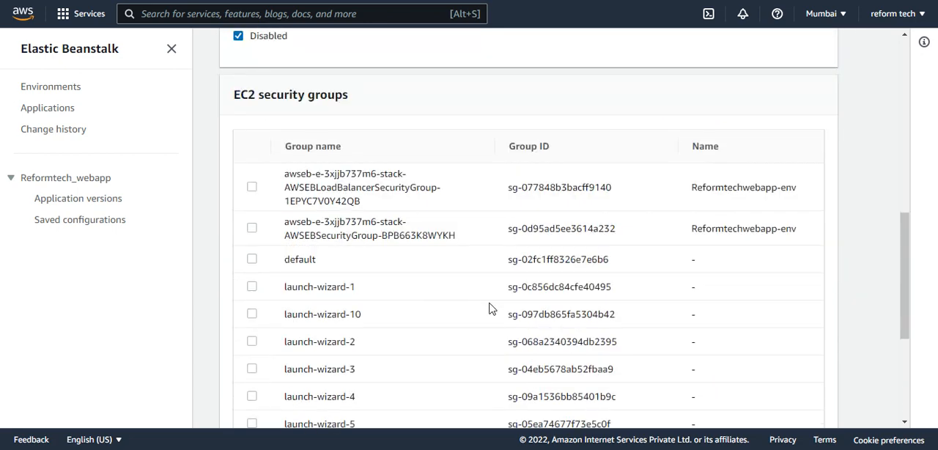
scroll(435, 308, "up", 1)
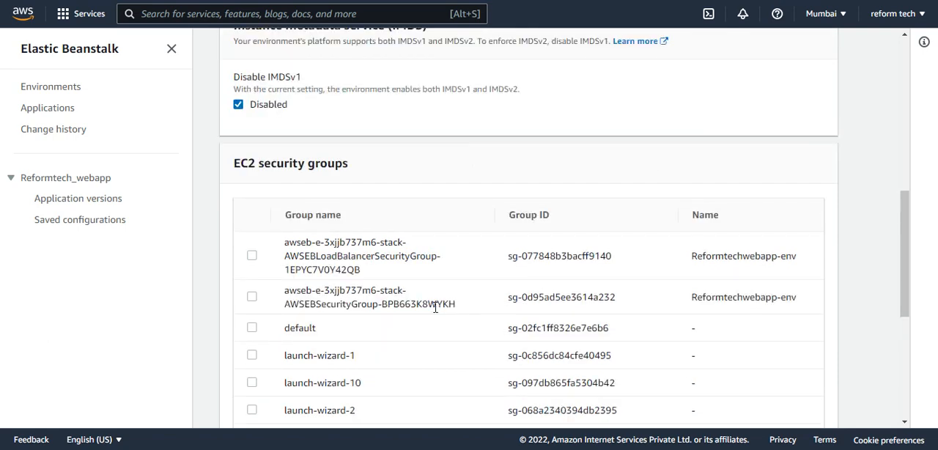
scroll(436, 308, "up", 2)
scroll(435, 313, "down", 6)
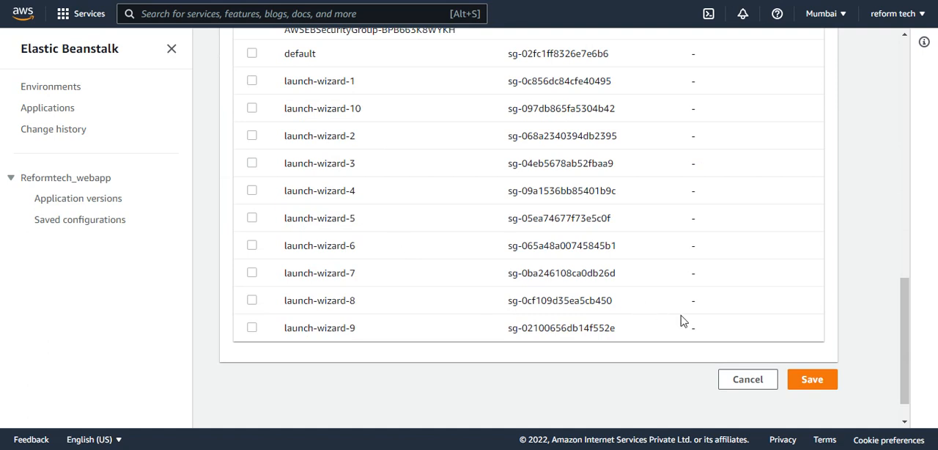
left_click(749, 380)
Review the capacity, load balancer, rolling updates and deployments, and security sections of the configuration.
scroll(487, 296, "down", 1)
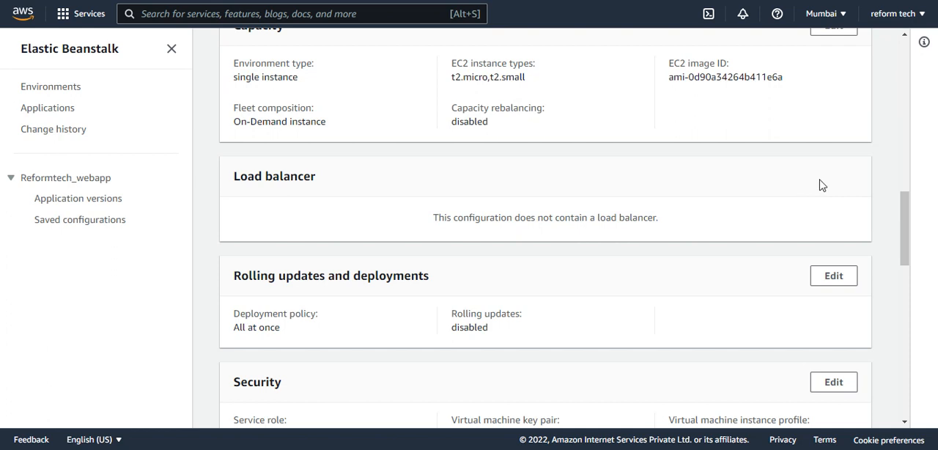
scroll(796, 217, "down", 1)
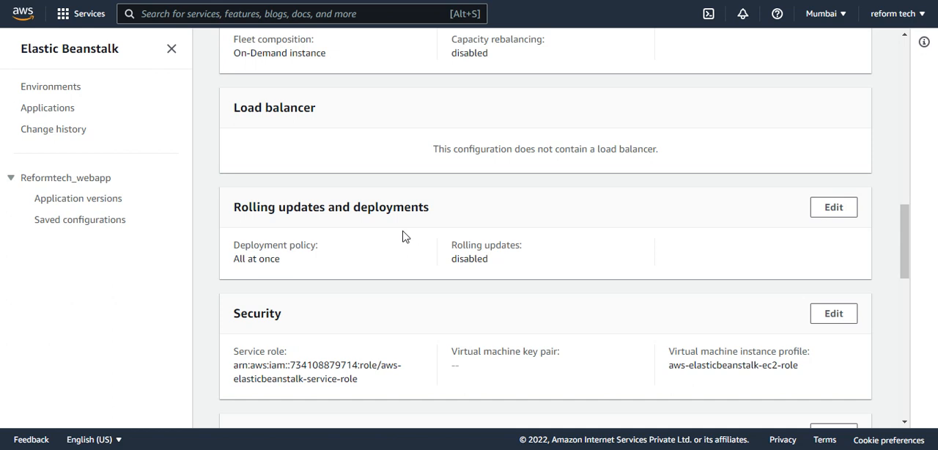
scroll(377, 225, "down", 2)
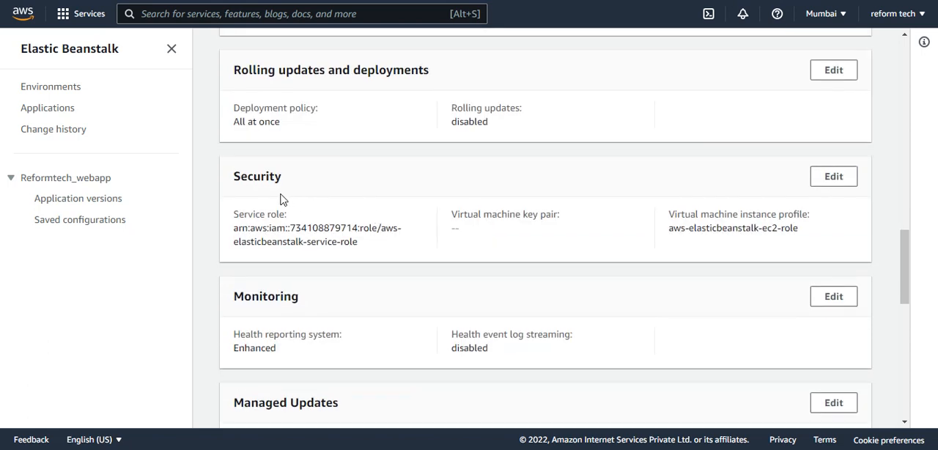
scroll(282, 199, "down", 2)
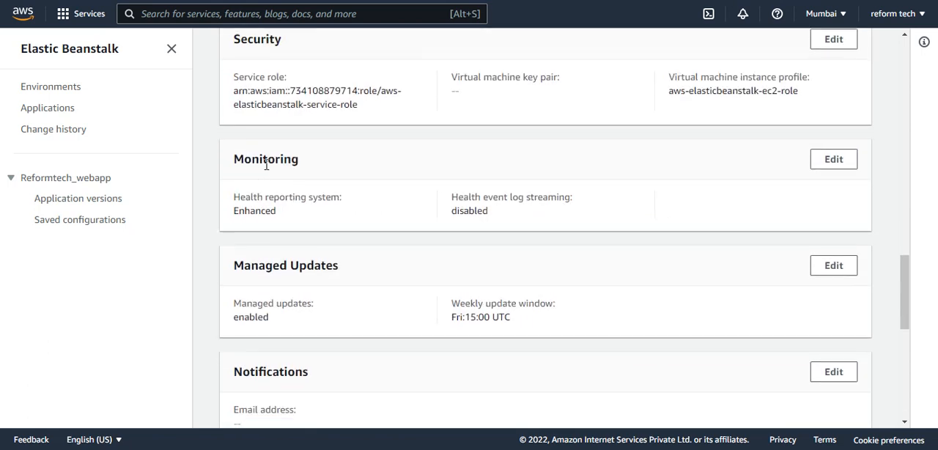
Examine the Monitoring settings for health event streaming to CloudWatch Logs and leave them without saving.
left_click(835, 166)
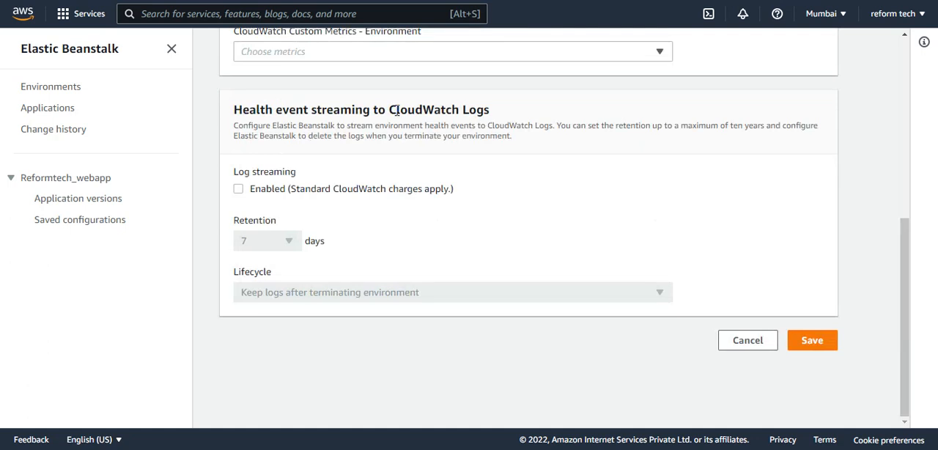
left_click_drag(396, 114, 458, 124)
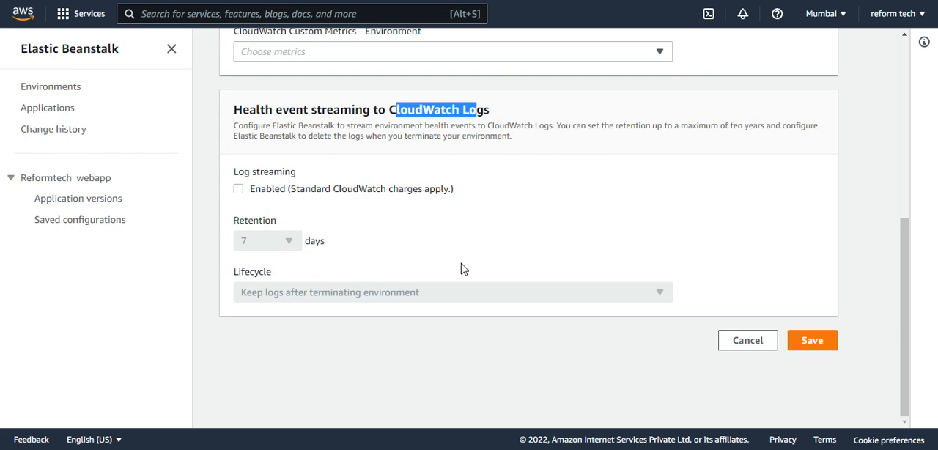
left_click(722, 348)
Review the managed updates, notifications, network, database and tags sections, then return to the configuration presets.
scroll(405, 305, "down", 8)
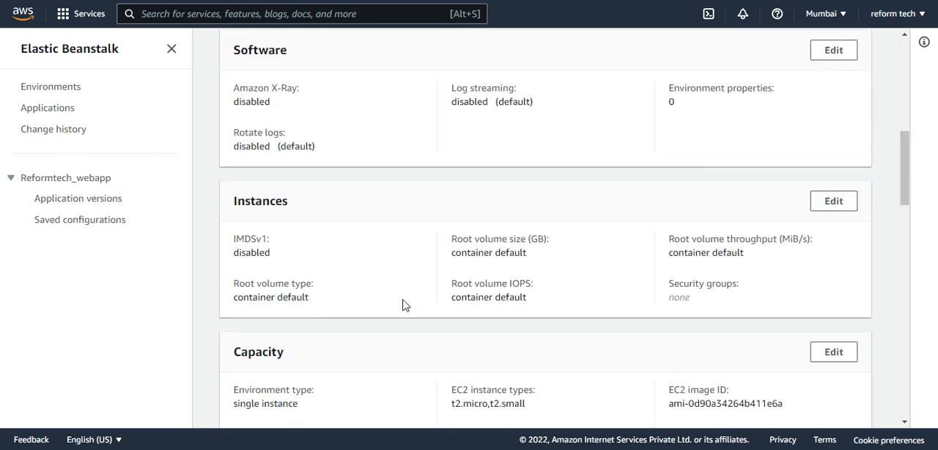
scroll(403, 304, "down", 5)
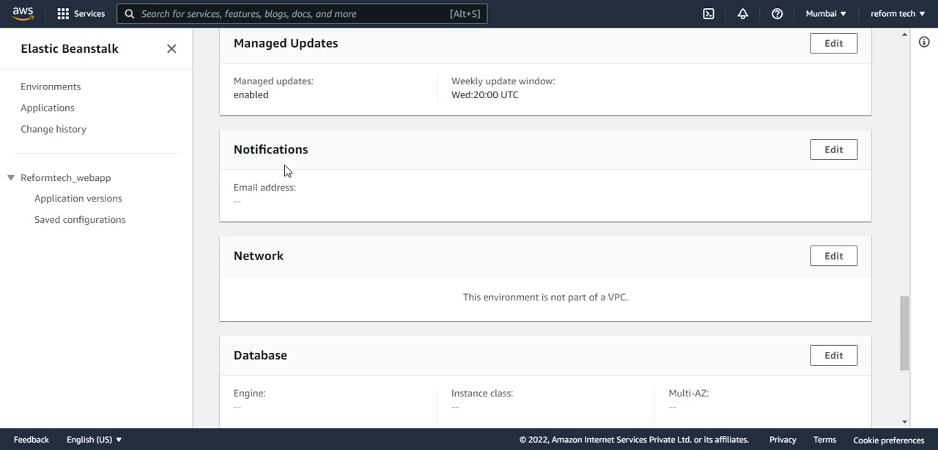
scroll(308, 205, "down", 1)
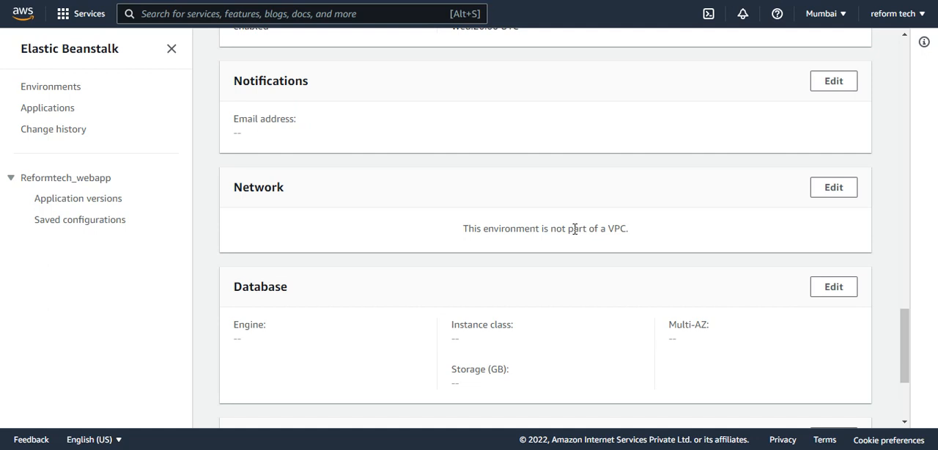
scroll(567, 231, "down", 1)
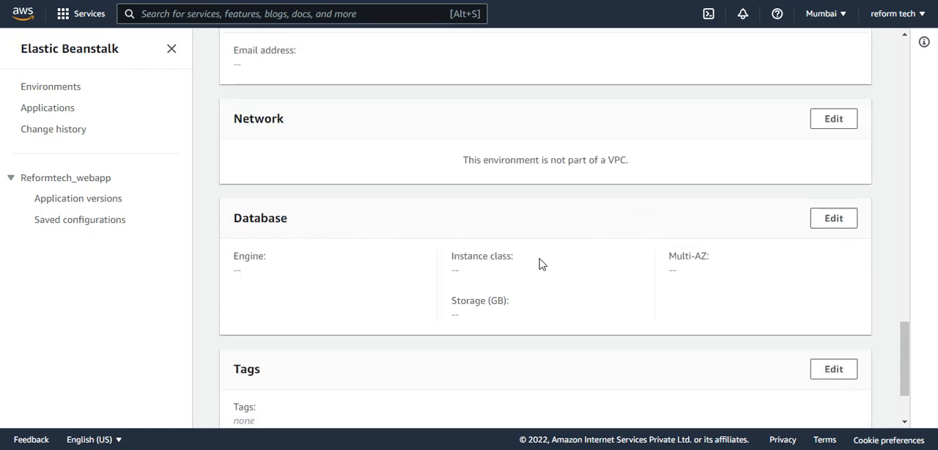
scroll(540, 264, "down", 2)
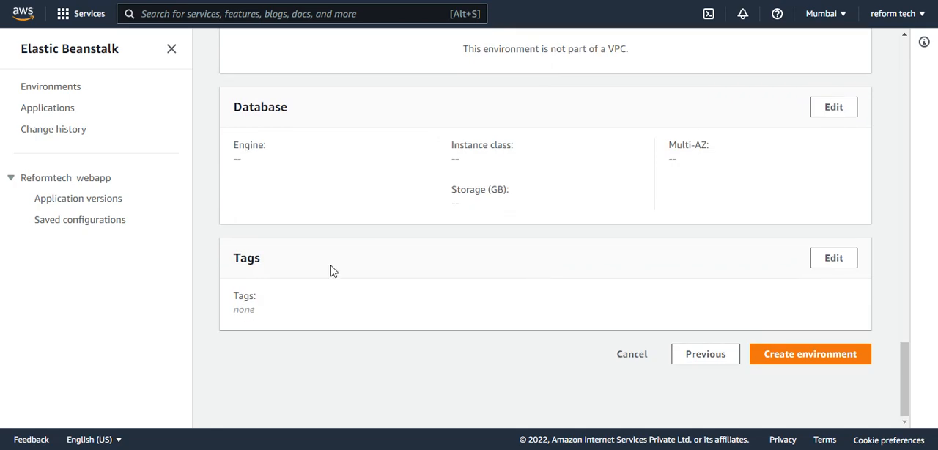
scroll(330, 270, "up", 7)
scroll(402, 287, "up", 15)
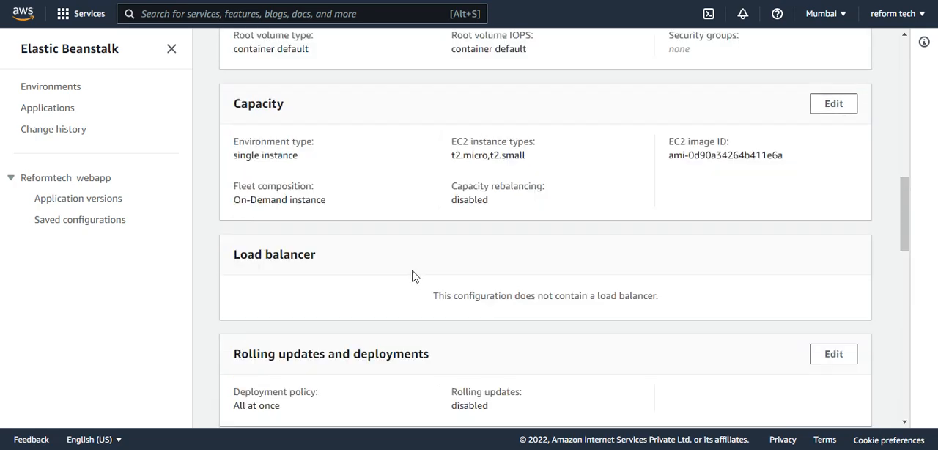
scroll(410, 276, "up", 2)
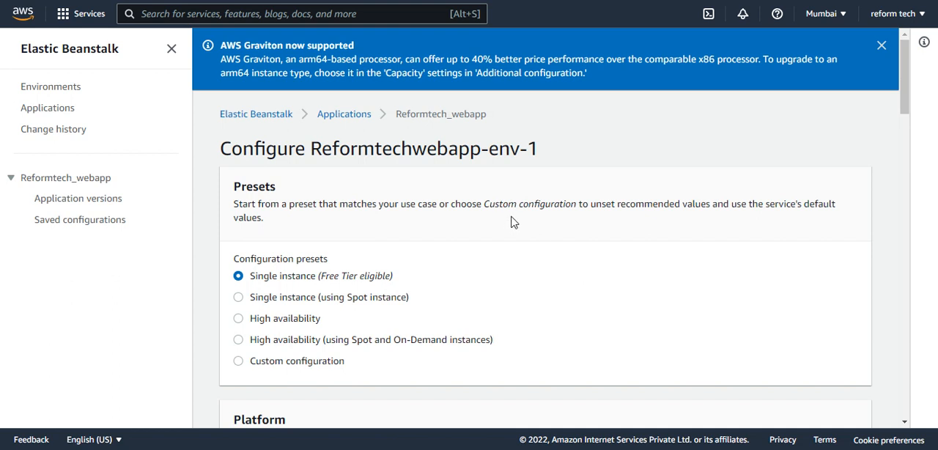
Leave the new environment's configuration, return to the Reformtech_webapp environments and refresh their status.
left_click(334, 120)
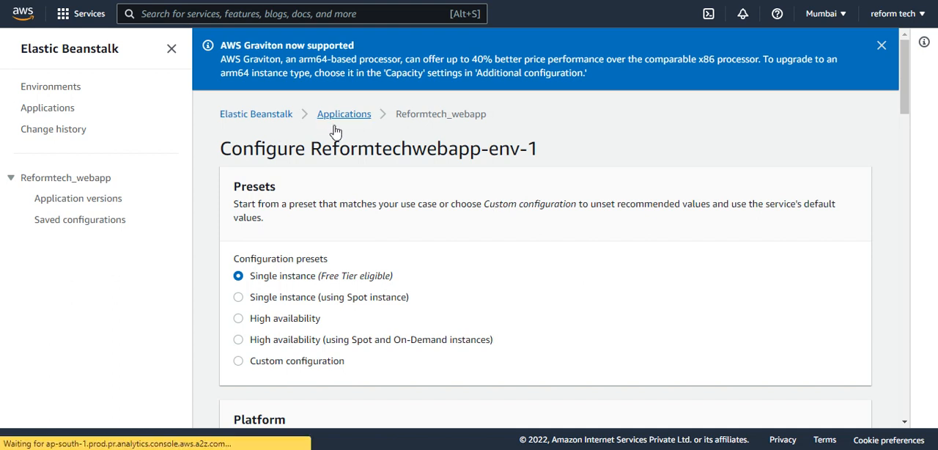
left_click(278, 354)
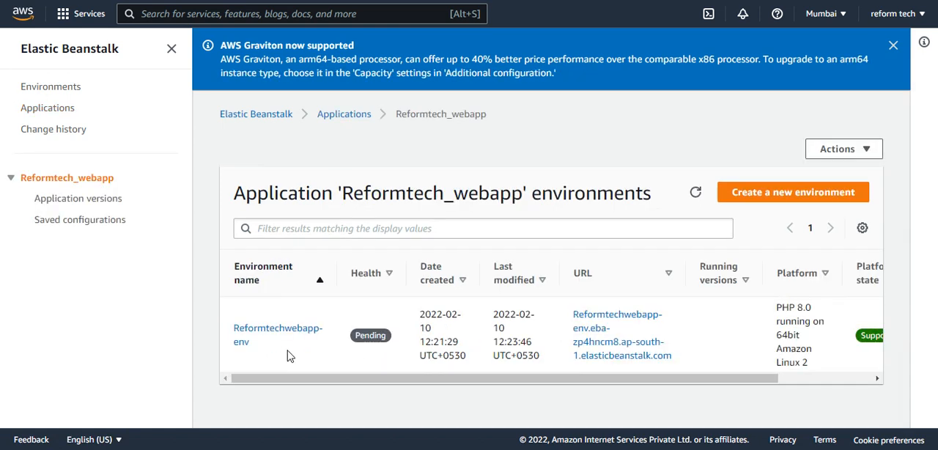
left_click(695, 192)
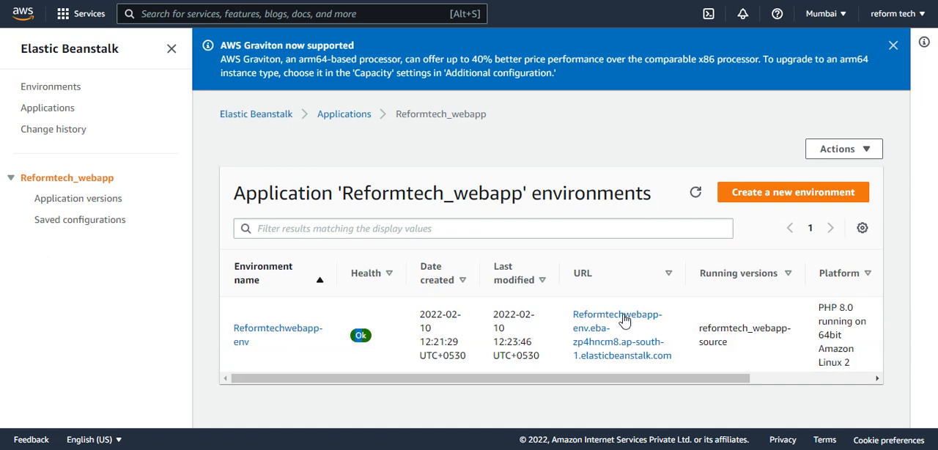
Open the URL of Reformtechwebapp-env to check the deployed web page.
left_click_drag(675, 356, 577, 320)
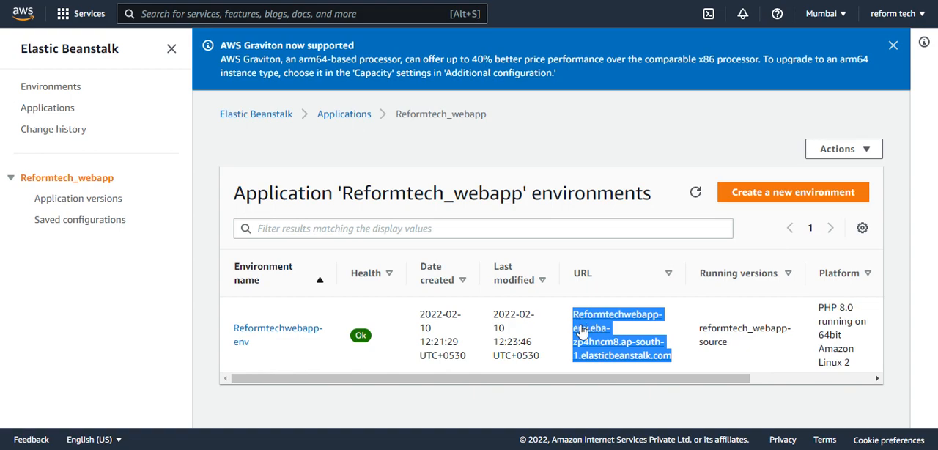
left_click(581, 331)
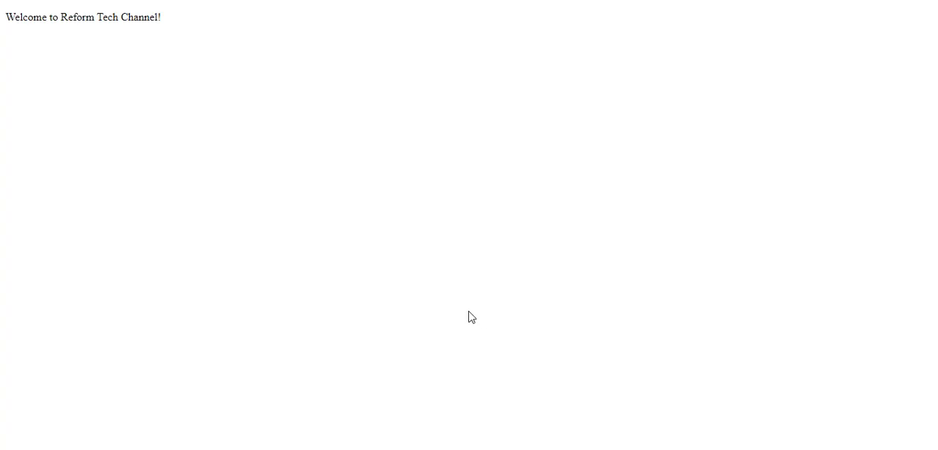
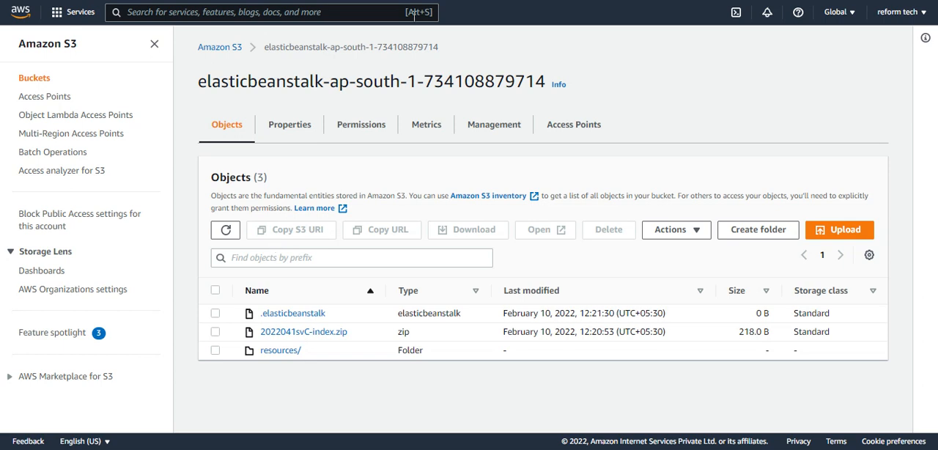
Return to the S3 bucket list, then search the console for "elastic" and open Elastic Beanstalk.
left_click(234, 48)
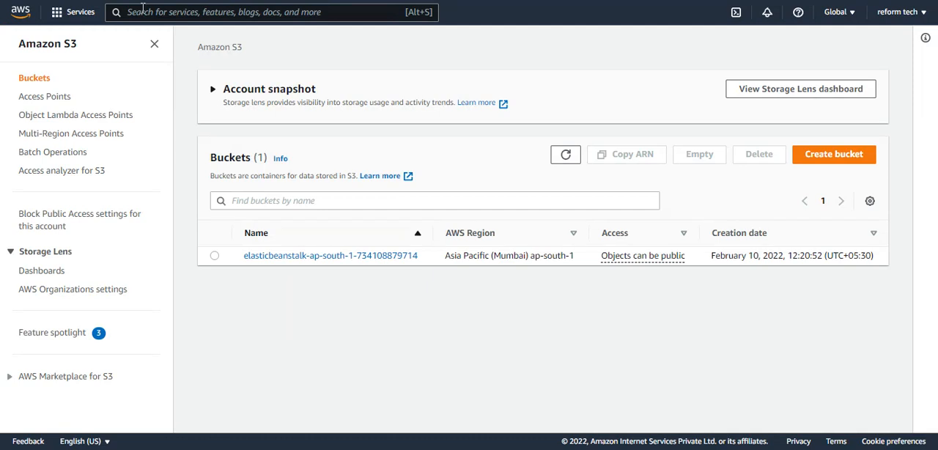
left_click(142, 10)
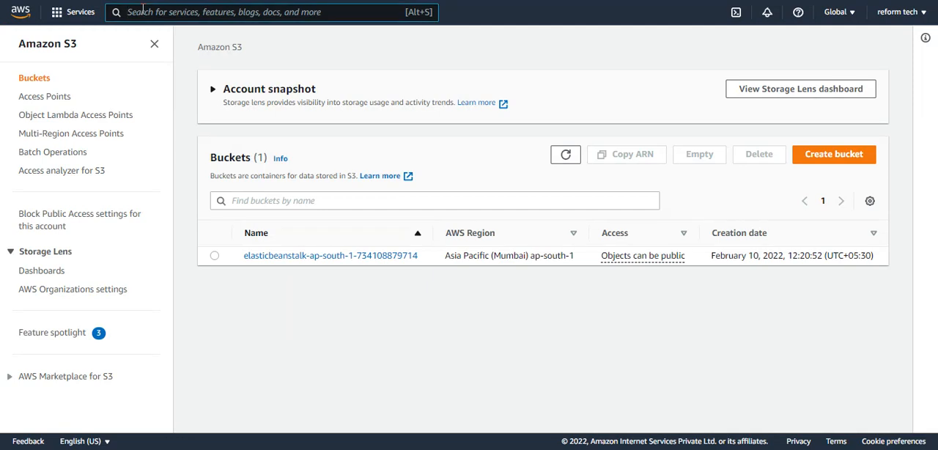
type("elast")
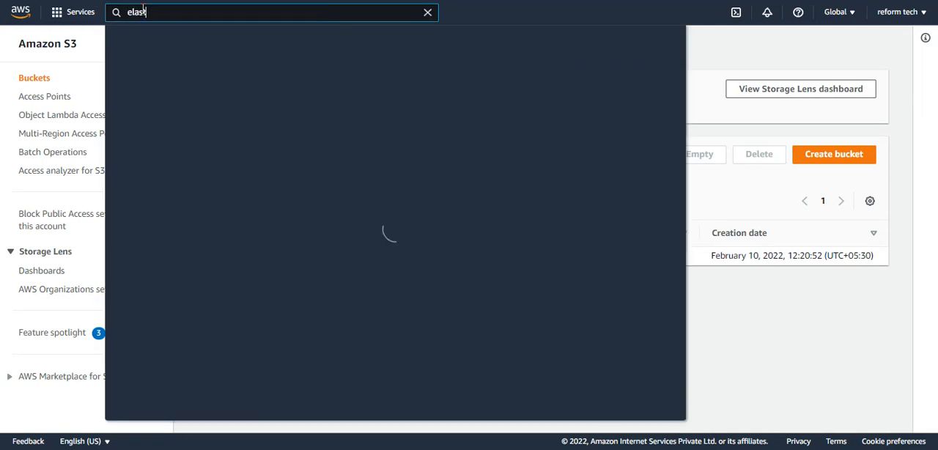
type("ic")
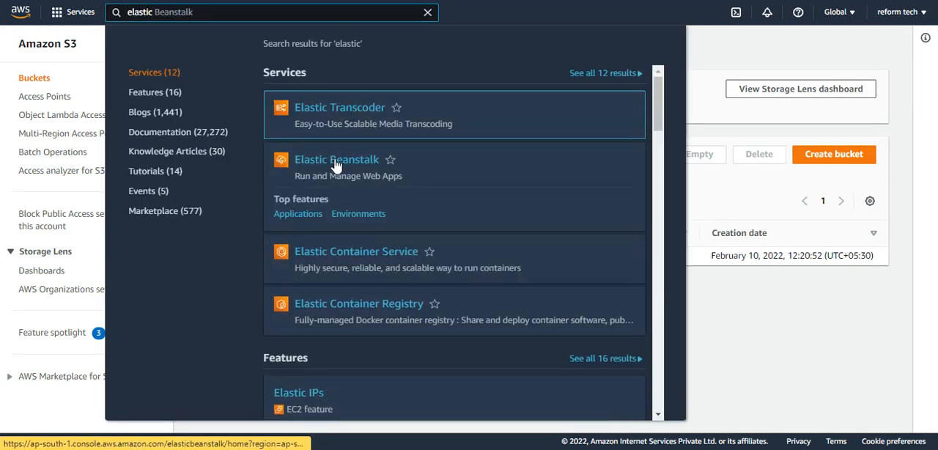
left_click(336, 165)
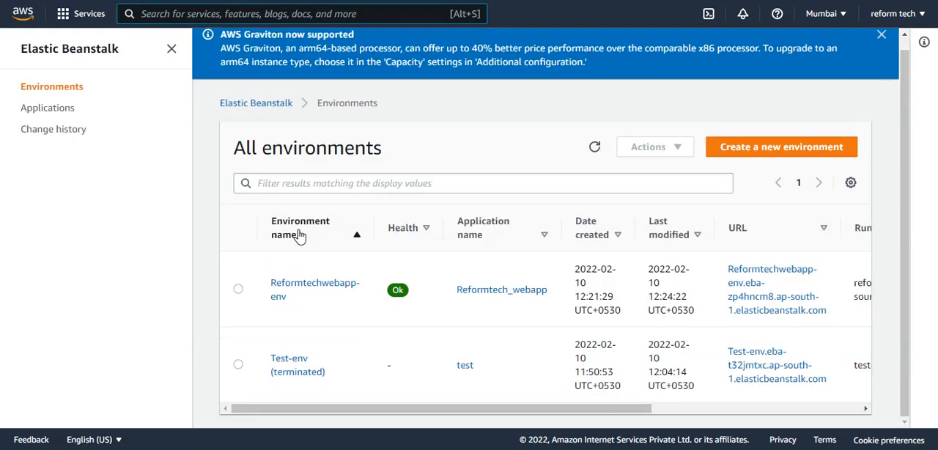
Terminate the Reformtechwebapp-env environment, confirming with its environment name.
left_click(238, 289)
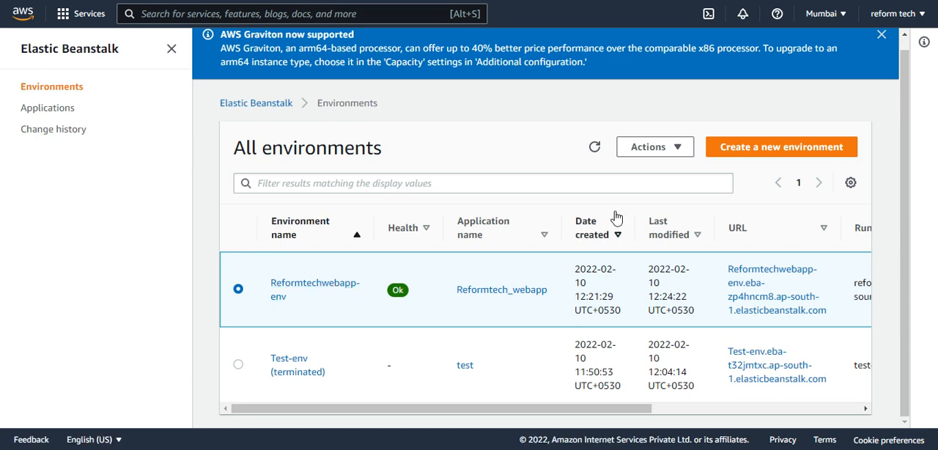
left_click(653, 152)
left_click(663, 323)
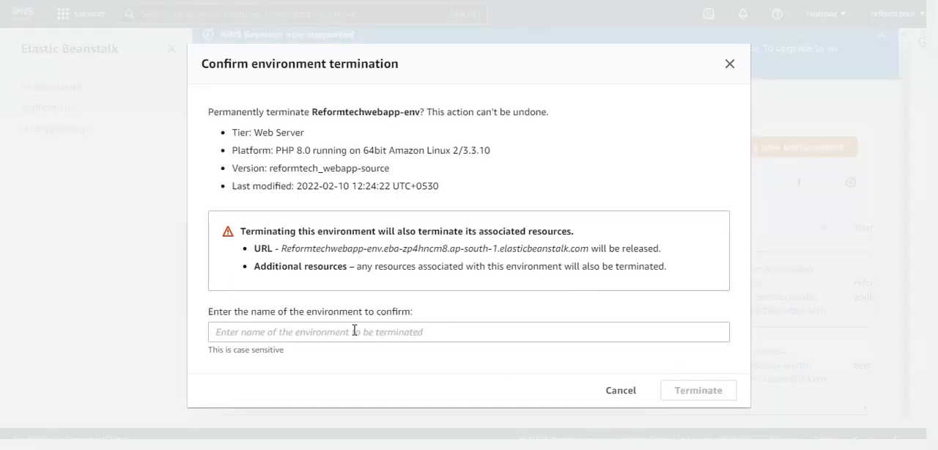
left_click_drag(313, 111, 421, 111)
key("ctrl+c")
left_click(306, 331)
key("ctrl+v")
left_click(696, 390)
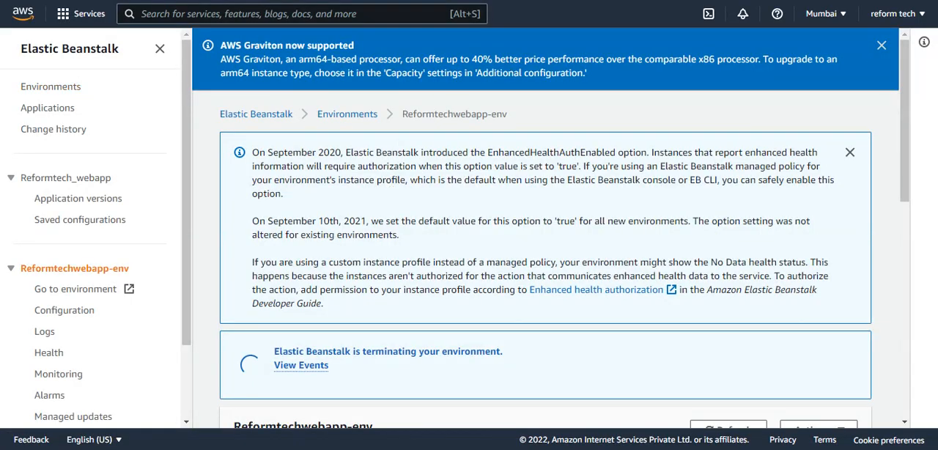
Open Amazon S3 in a duplicate browser tab and select the elasticbeanstalk-ap-south-1 bucket.
right_click(251, 0)
left_click(292, 76)
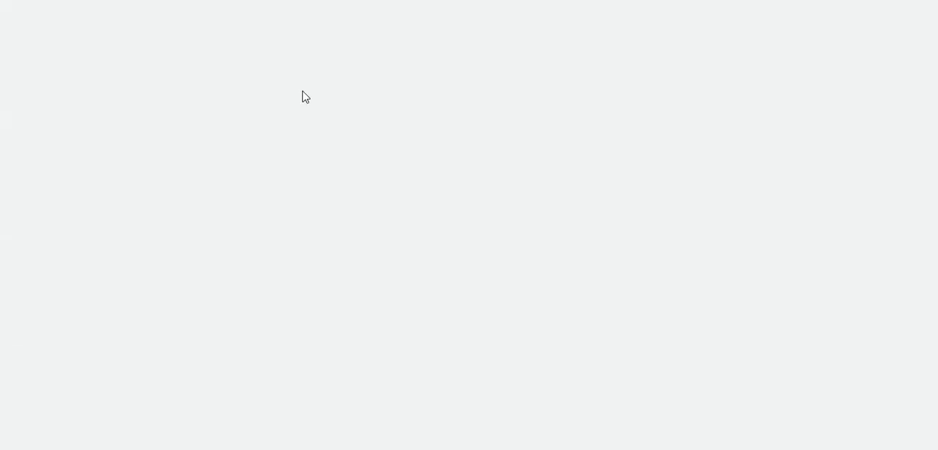
type("s3")
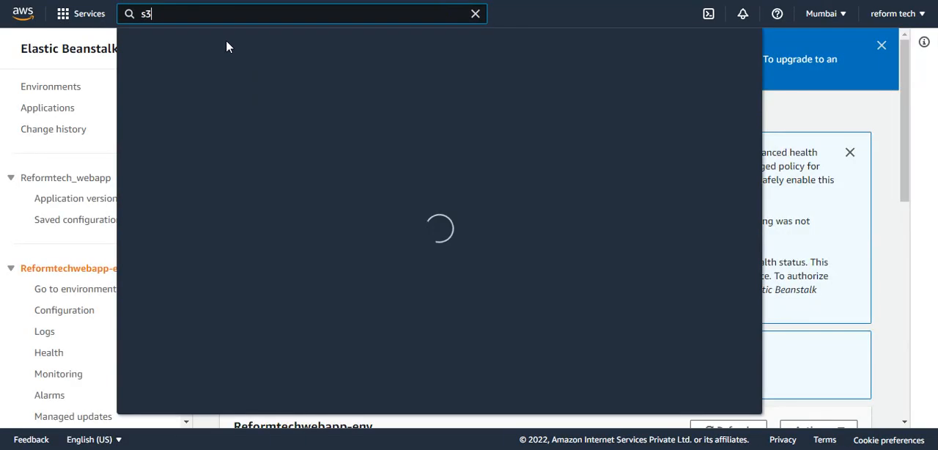
left_click(333, 120)
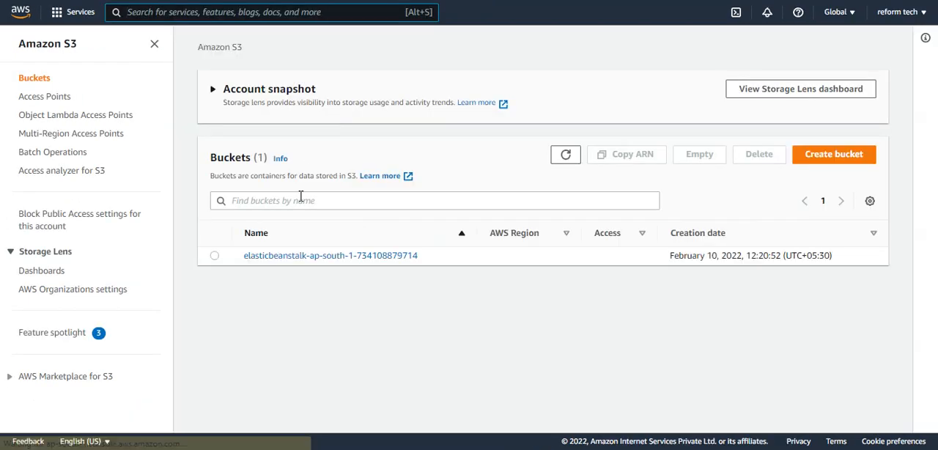
left_click(215, 256)
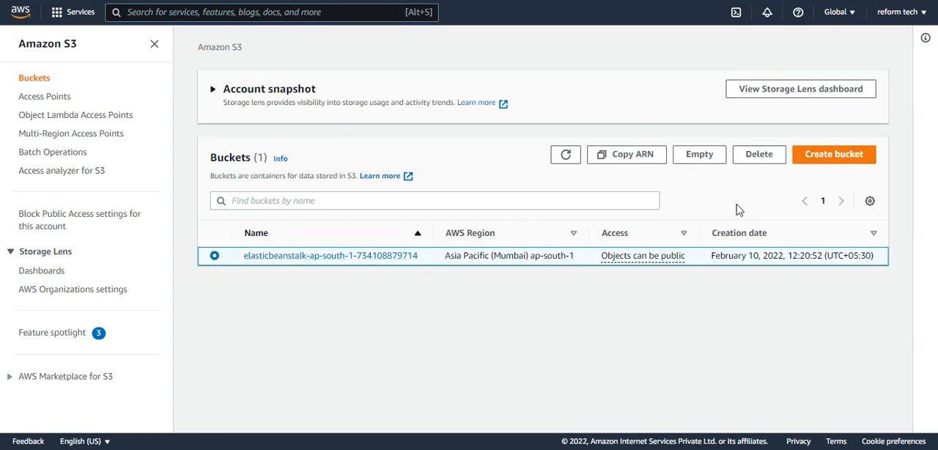
Try to delete the elasticbeanstalk-ap-south-1 bucket without emptying it and cancel the deletion.
left_click(754, 155)
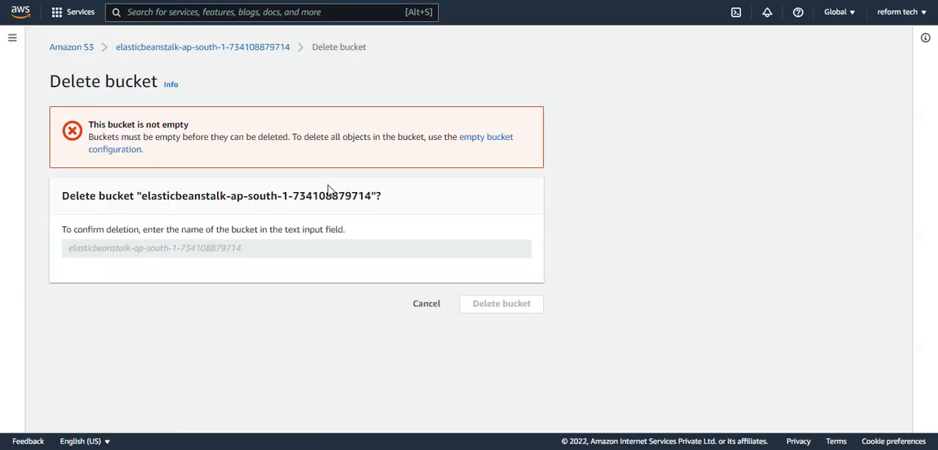
left_click_drag(238, 137, 270, 138)
left_click(427, 303)
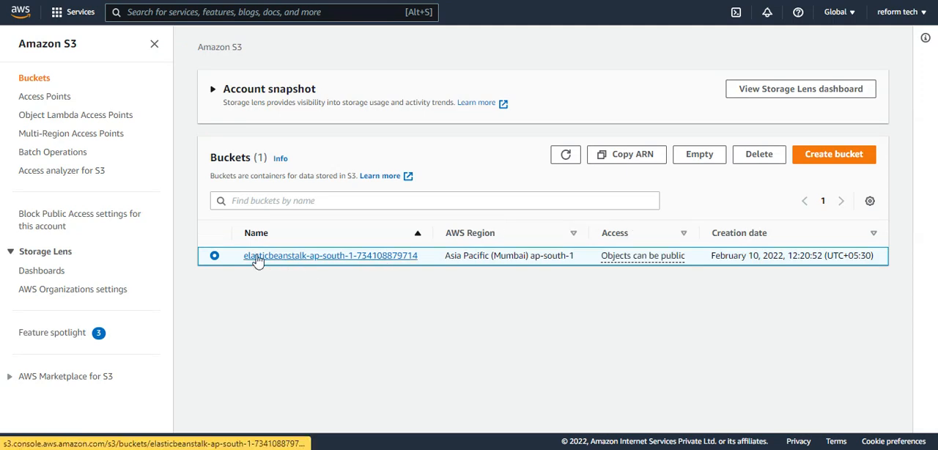
Check the objects in the elasticbeanstalk-ap-south-1 bucket, then empty the bucket, confirming with "permanently delete".
left_click(284, 255)
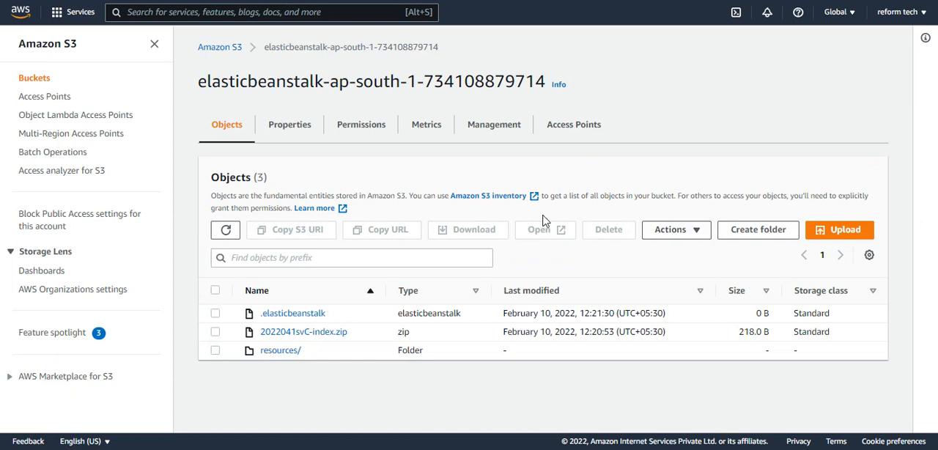
left_click(209, 46)
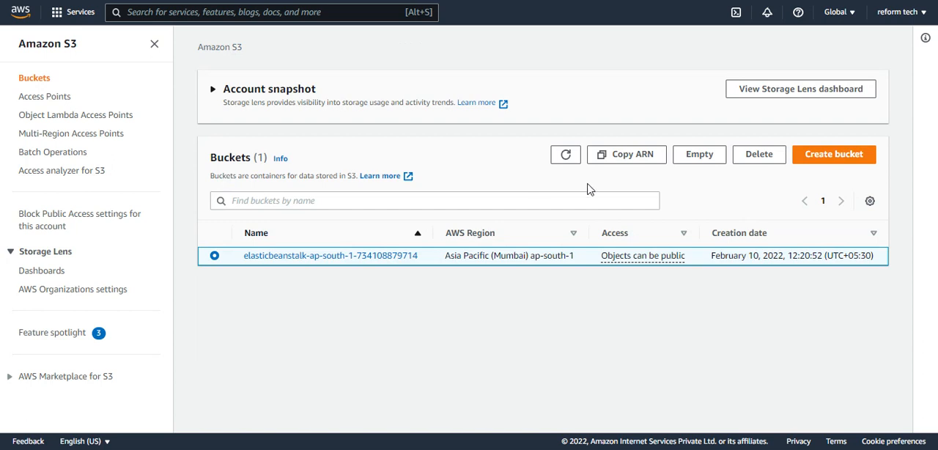
left_click(698, 160)
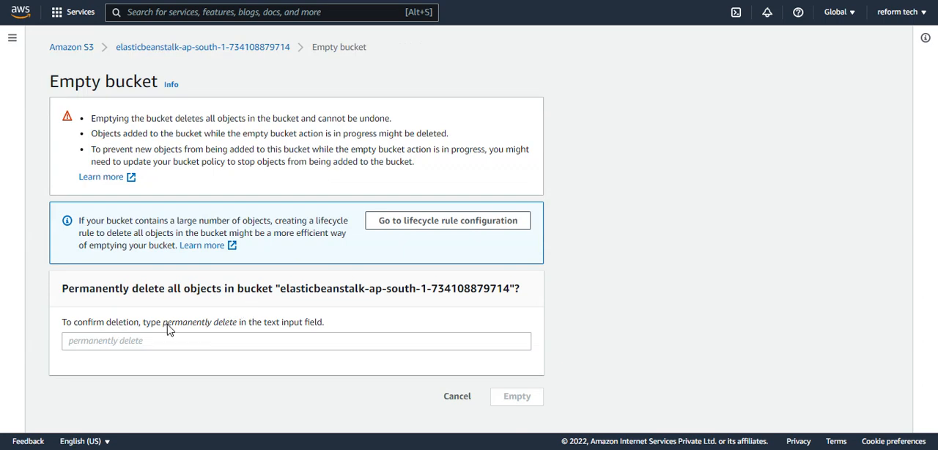
left_click_drag(167, 327, 237, 326)
key("ctrl+c")
left_click(154, 341)
type("p")
key("ctrl+v")
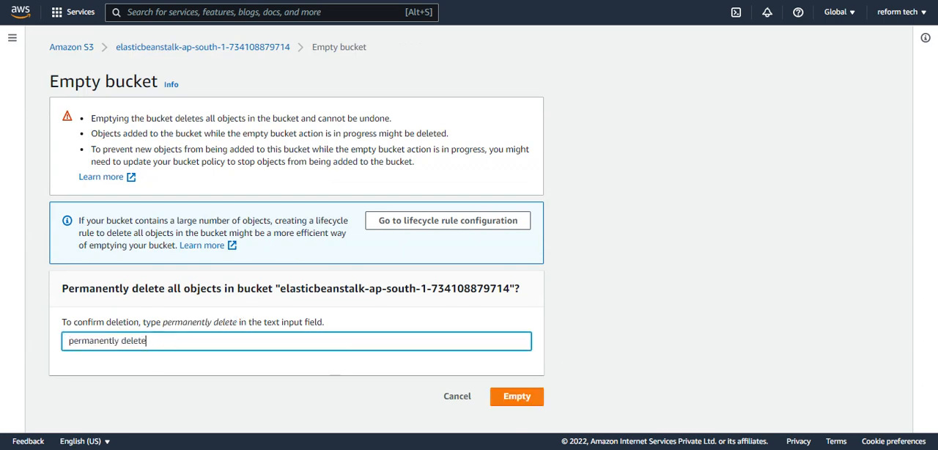
left_click(530, 400)
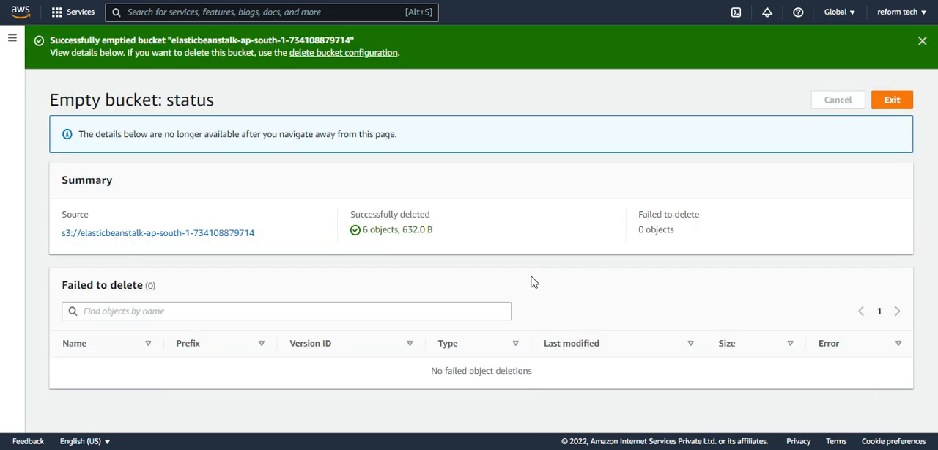
left_click(893, 99)
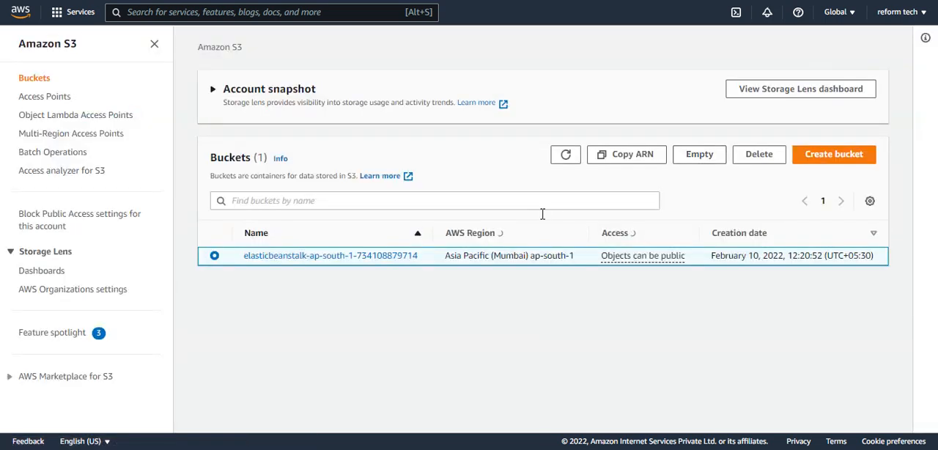
Try to delete the emptied elasticbeanstalk-ap-south-1 bucket, confirming with its full name, and leave the deletion page.
left_click(754, 154)
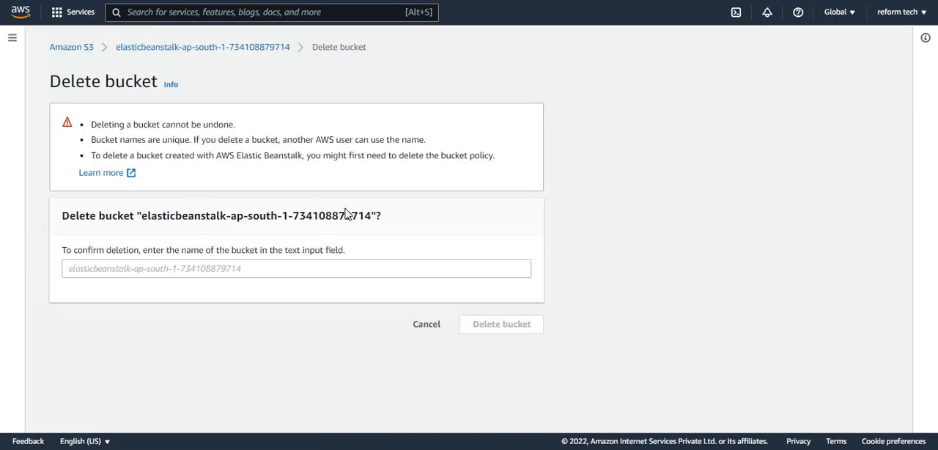
left_click_drag(143, 218, 373, 215)
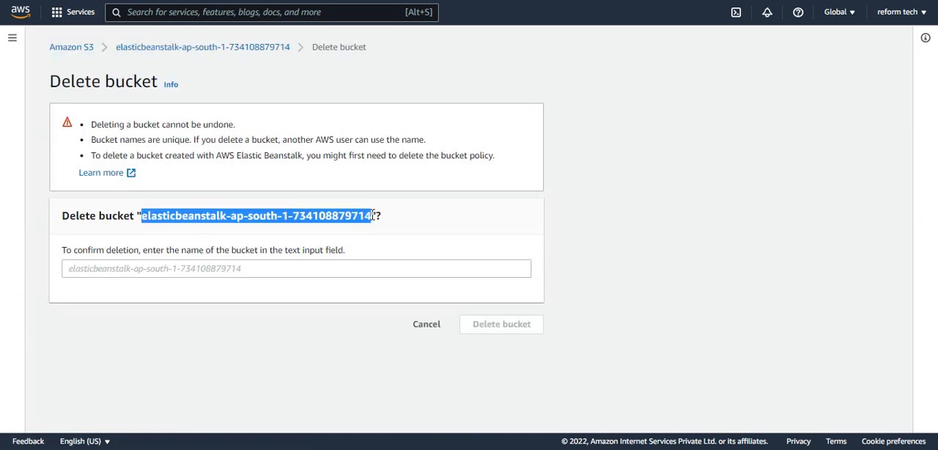
key("ctrl+c")
left_click(257, 276)
key("ctrl+v")
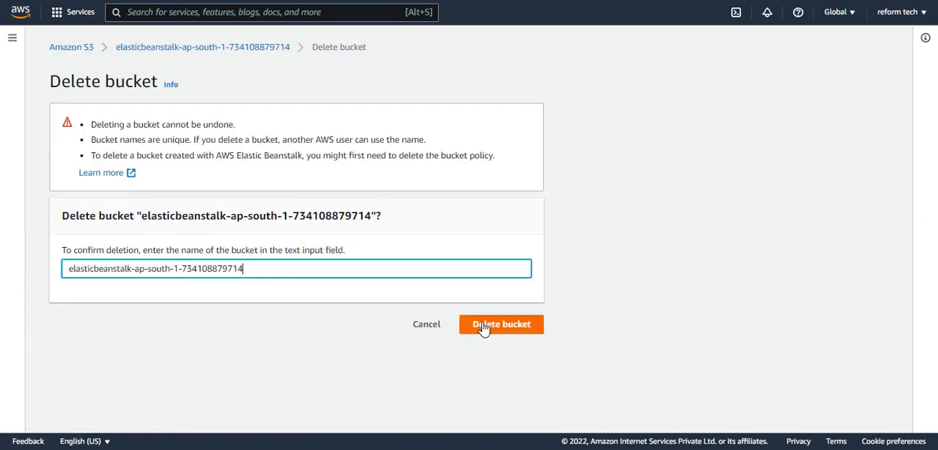
left_click(484, 325)
scroll(405, 318, "down", 2)
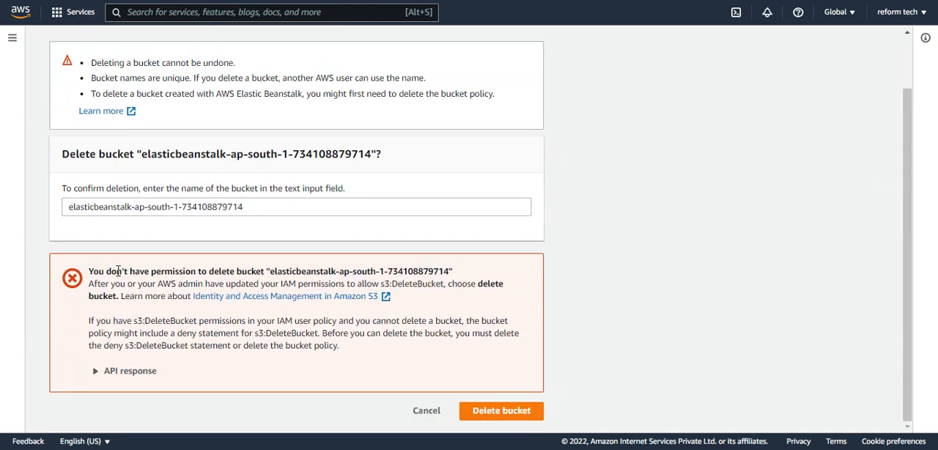
left_click_drag(117, 271, 296, 271)
left_click_drag(122, 320, 168, 322)
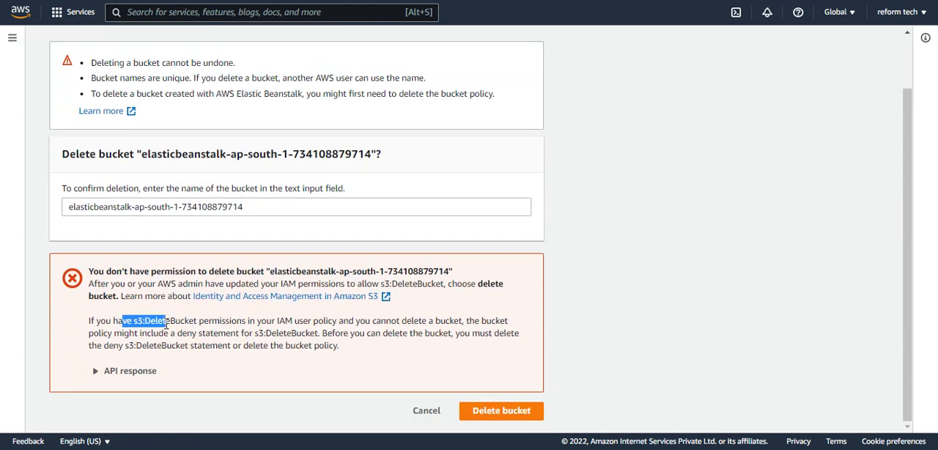
left_click(422, 412)
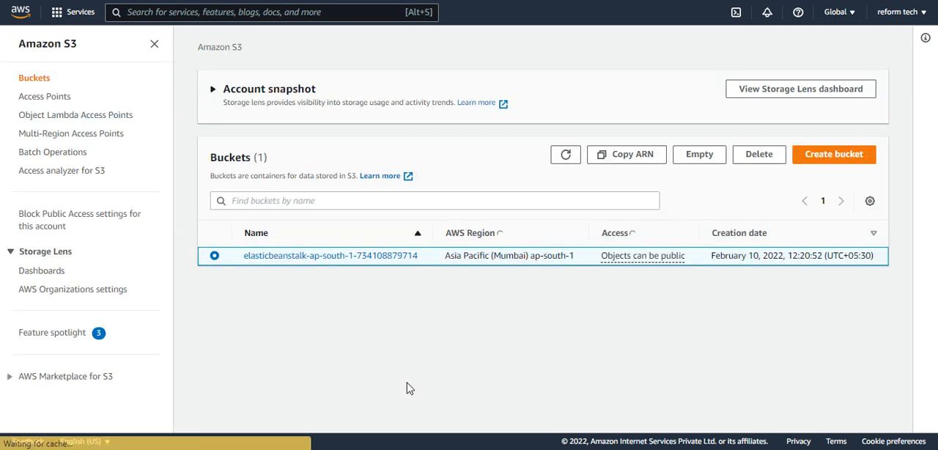
Examine the bucket's properties and permissions, reading the bucket policy through to the effect set for s3:DeleteBucket.
left_click(286, 258)
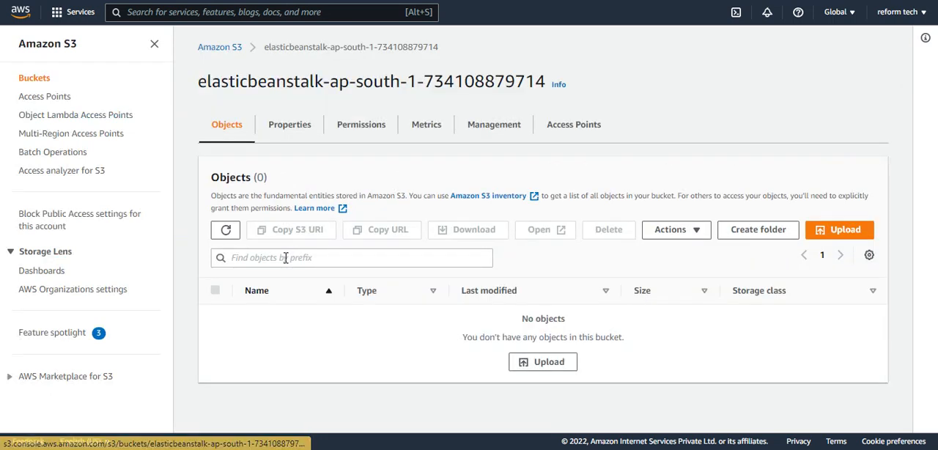
left_click(291, 126)
scroll(335, 206, "down", 5)
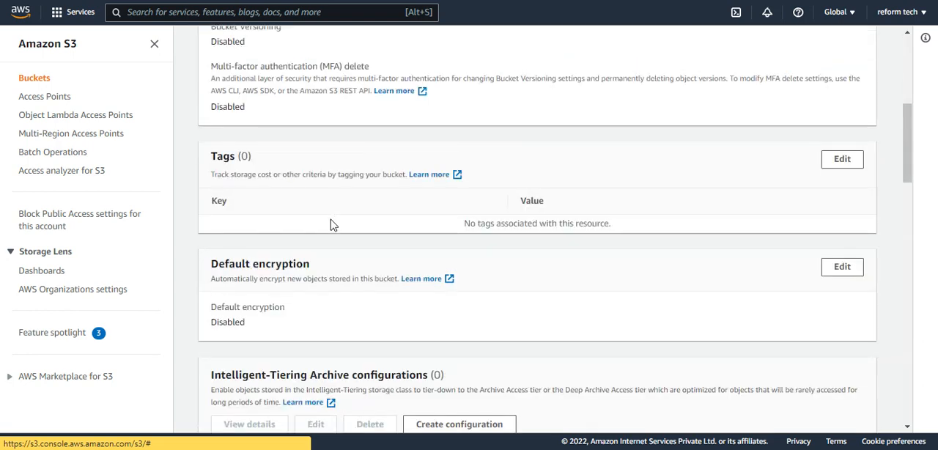
scroll(330, 223, "up", 5)
left_click(361, 124)
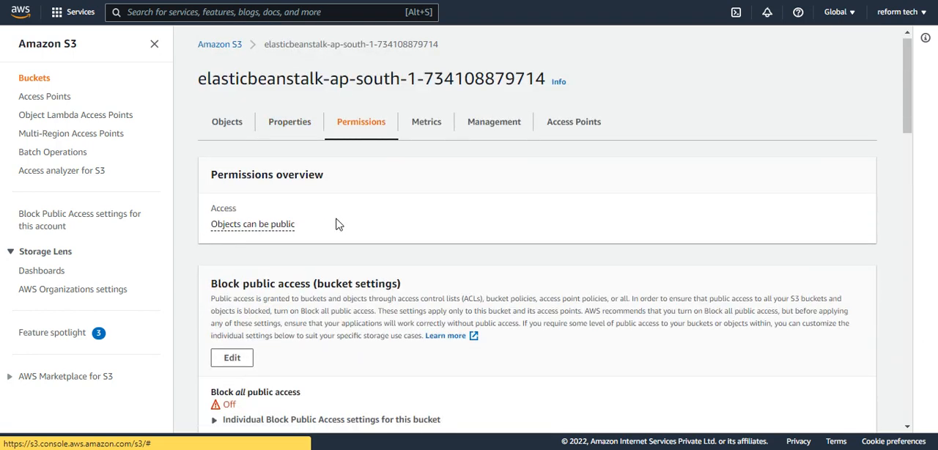
scroll(300, 266, "down", 5)
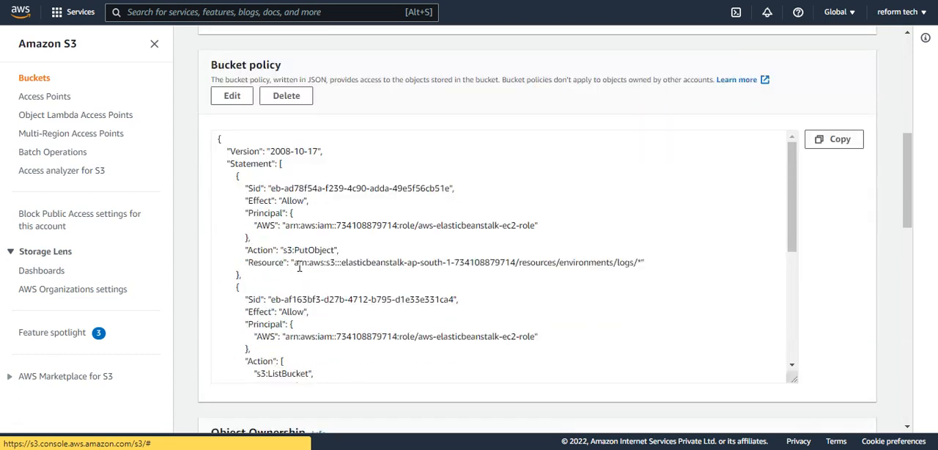
scroll(291, 250, "down", 2)
scroll(270, 132, "down", 4)
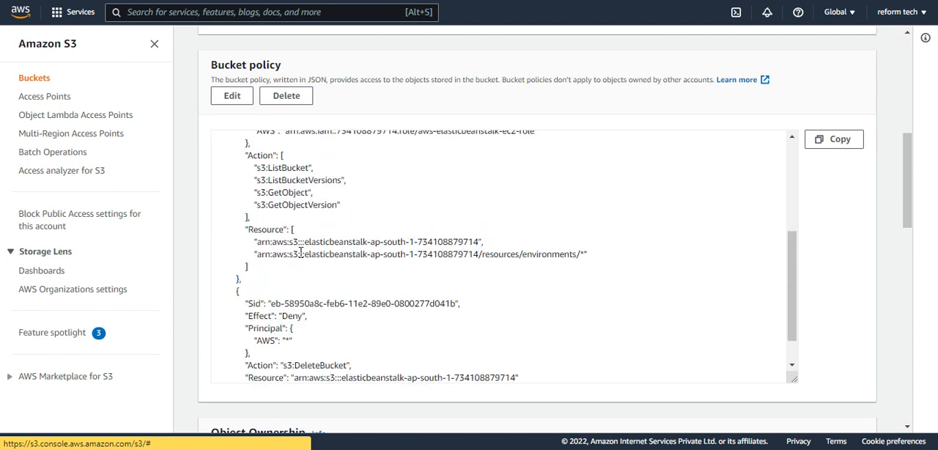
scroll(300, 253, "down", 1)
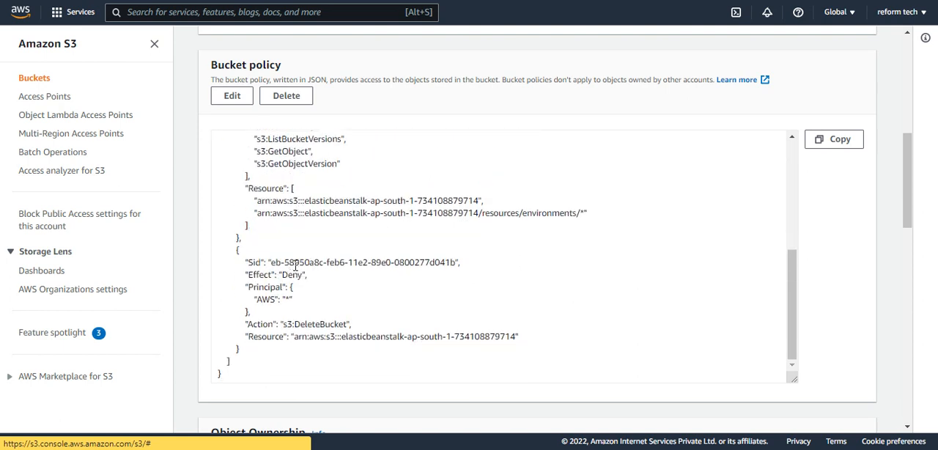
left_click_drag(296, 323, 341, 326)
double_click(291, 276)
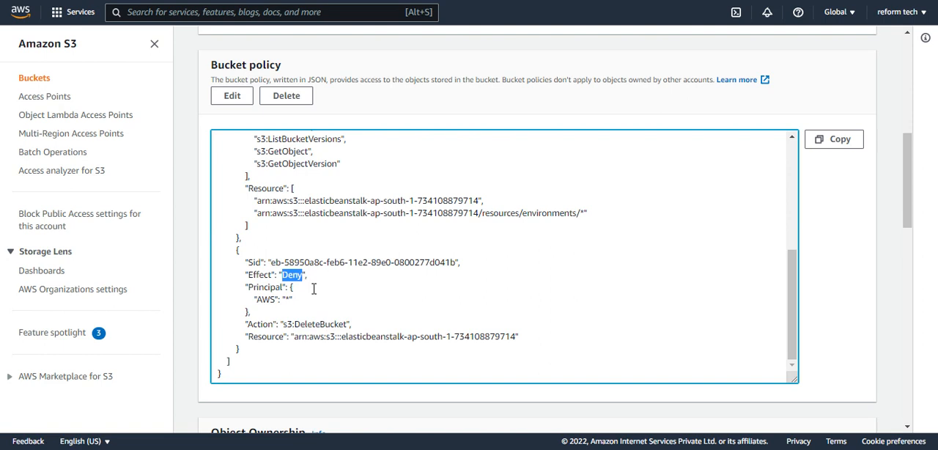
Set the effect of the s3:DeleteBucket statement in the bucket policy to "allow" and save the policy changes.
left_click(231, 96)
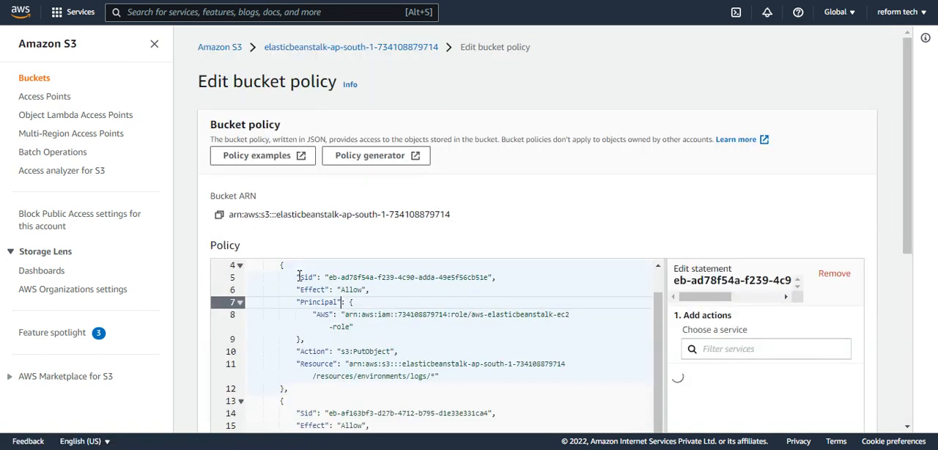
scroll(313, 300, "down", 4)
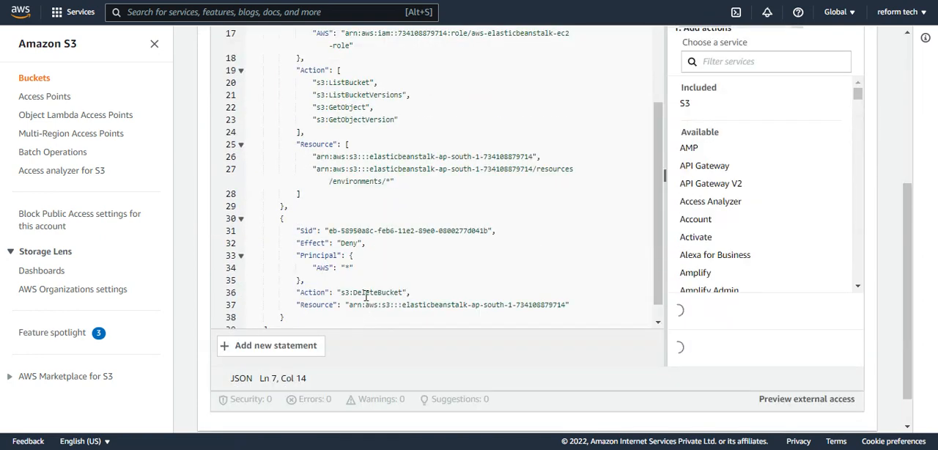
double_click(352, 242)
type("allo")
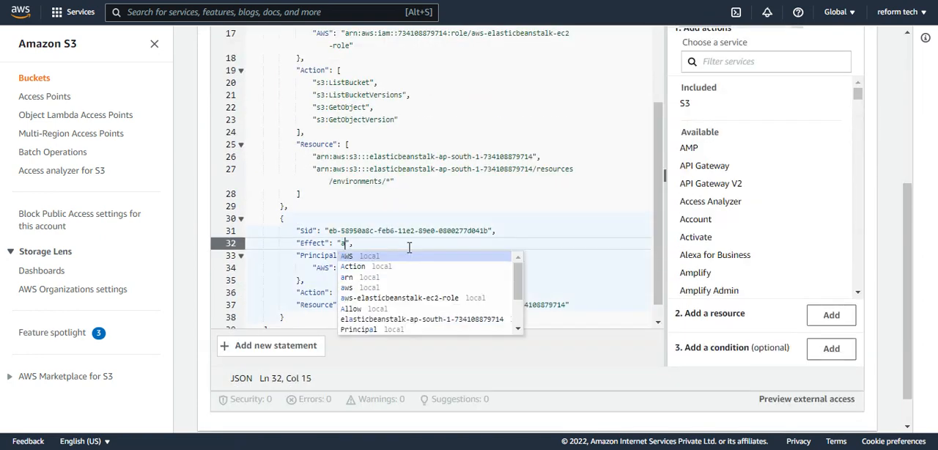
type("w")
left_click(533, 217)
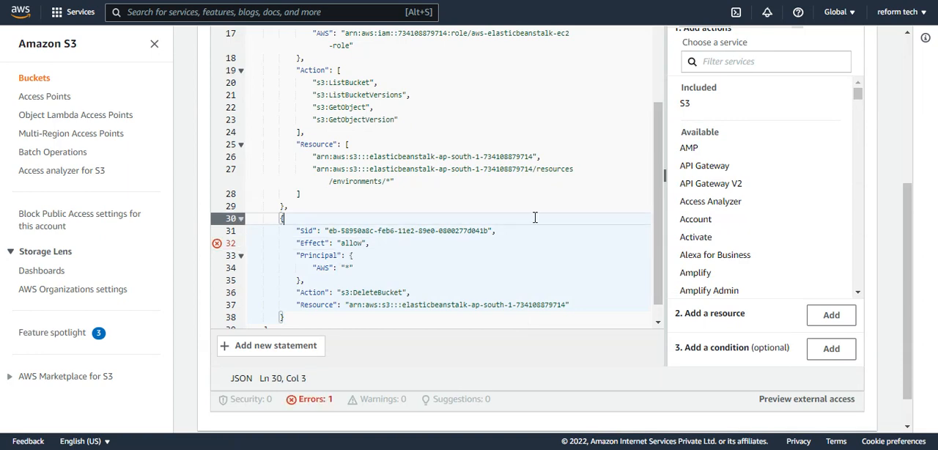
scroll(557, 234, "up", 1)
scroll(557, 249, "down", 1)
scroll(565, 289, "up", 10)
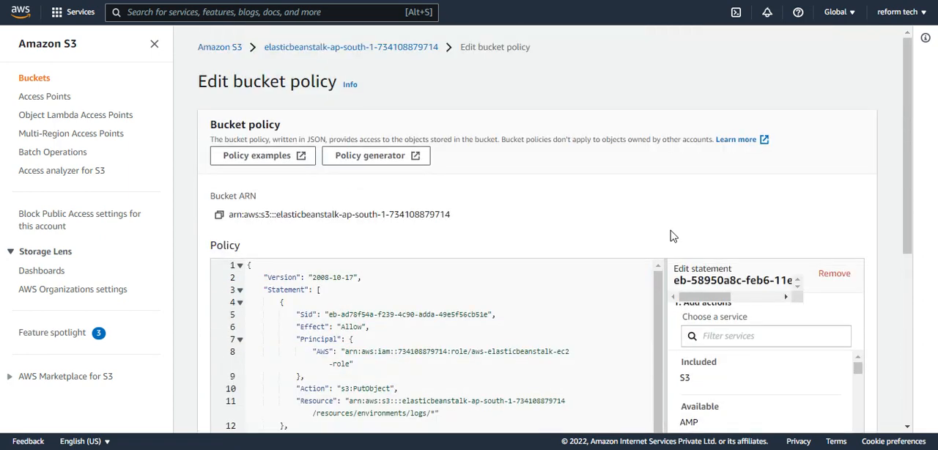
scroll(397, 291, "down", 1)
scroll(557, 327, "down", 5)
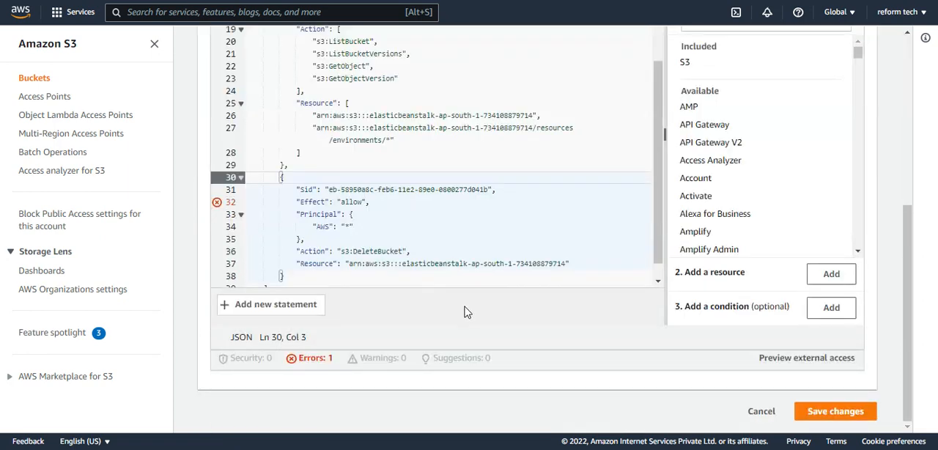
left_click(822, 412)
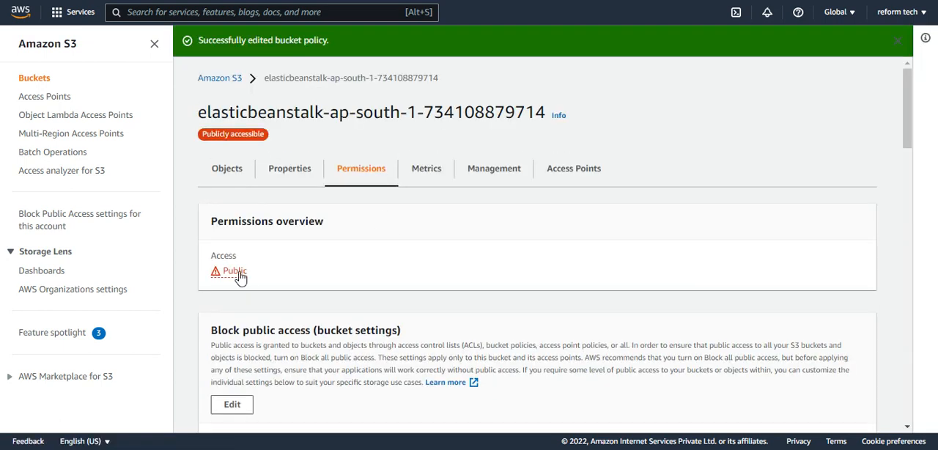
Return to the bucket list and delete the elasticbeanstalk-ap-south-1 bucket, confirming with its full name.
left_click(233, 168)
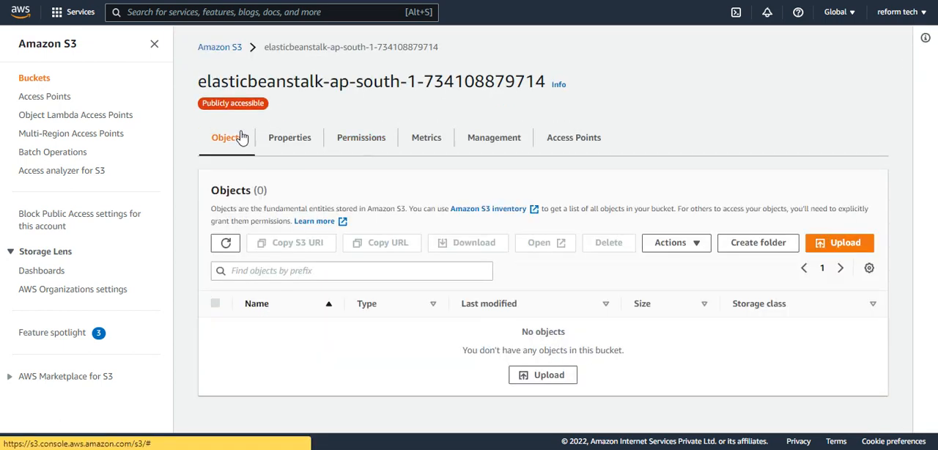
left_click(218, 47)
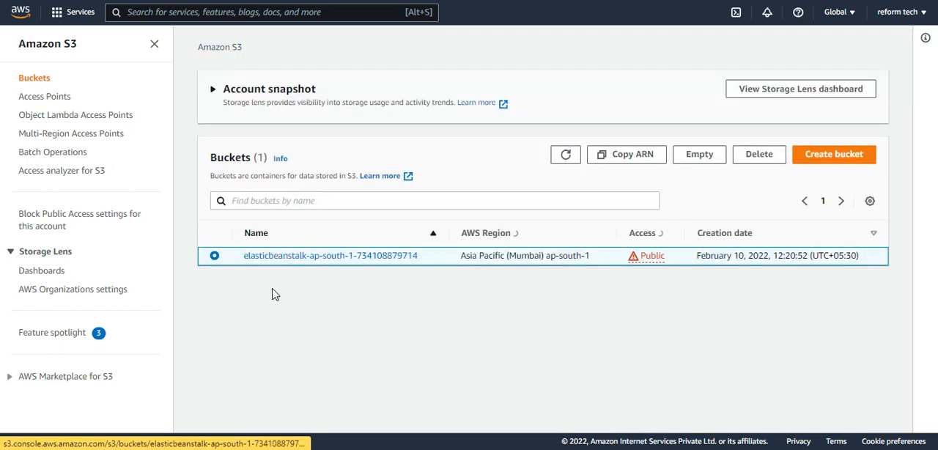
left_click(754, 155)
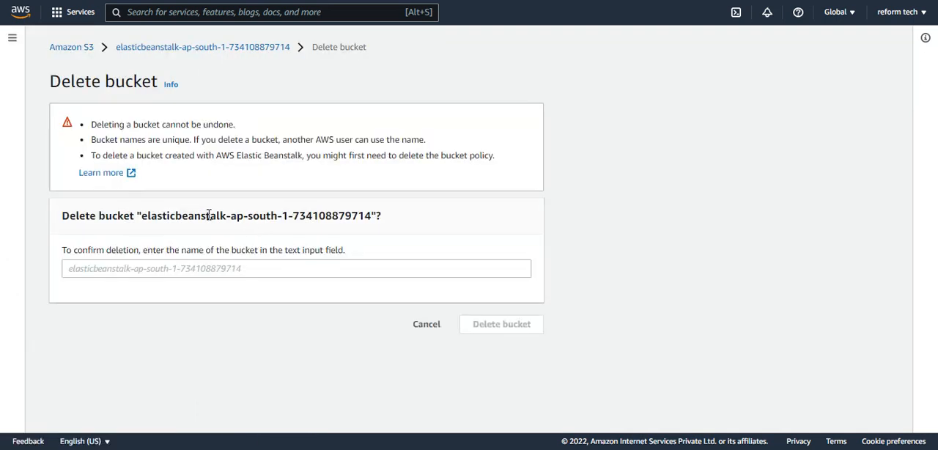
left_click_drag(141, 216, 374, 217)
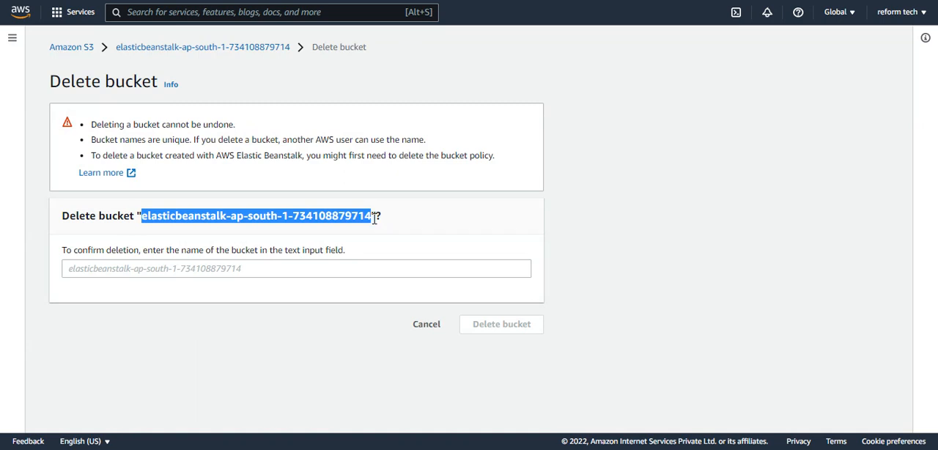
key("ctrl+c")
left_click(268, 267)
key("ctrl+v")
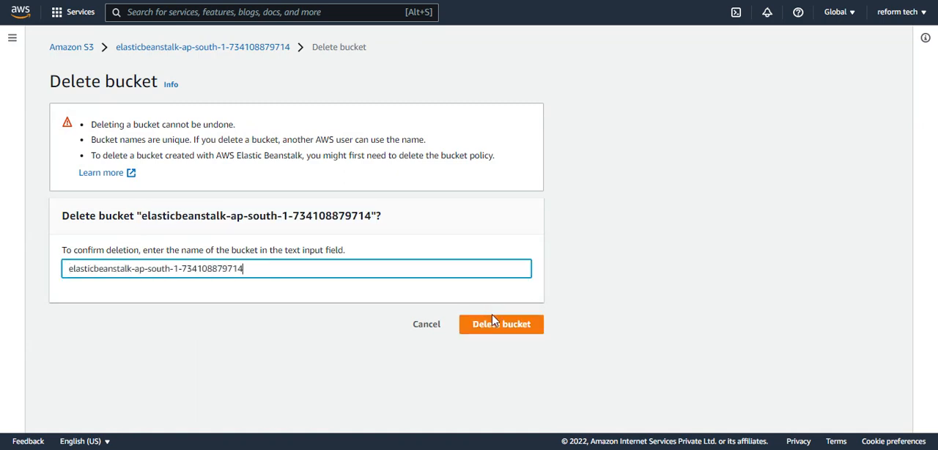
left_click(490, 323)
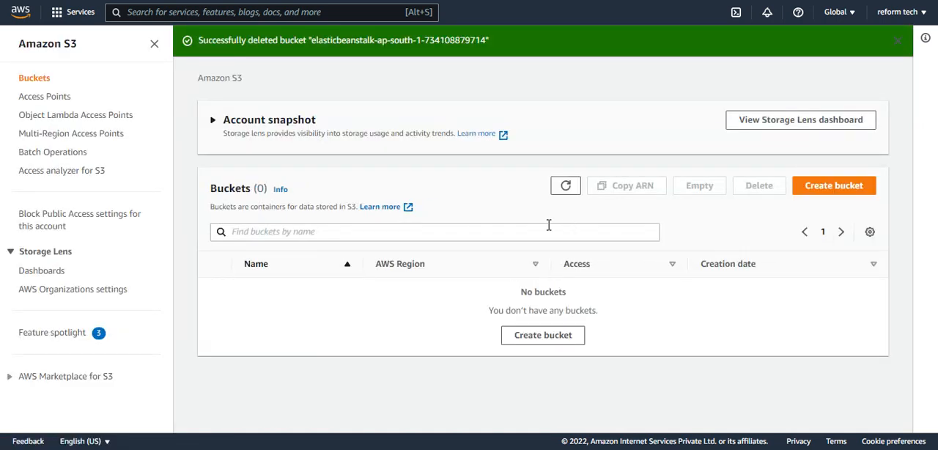